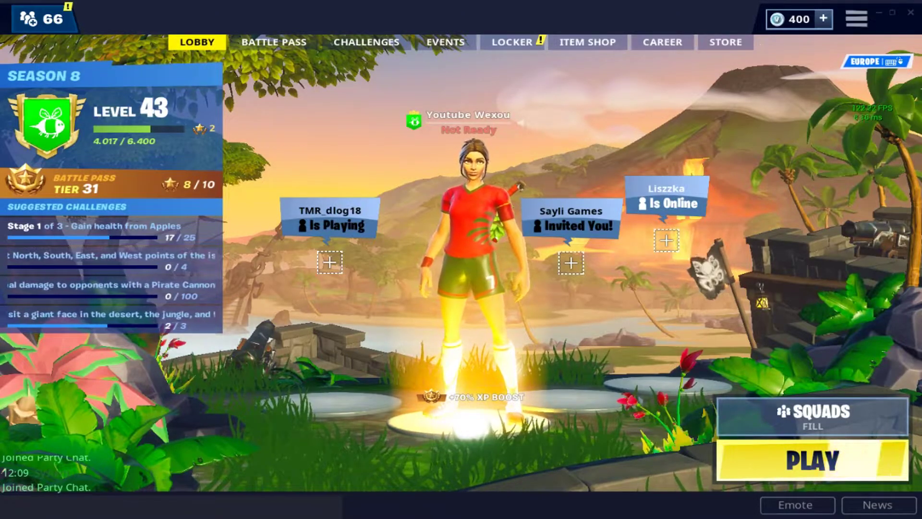
- Review Fortnite's 1440x900 16:10 Video settings, keep Shadows off, apply, and return to the lobby
key("Escape")
left_click(848, 62)
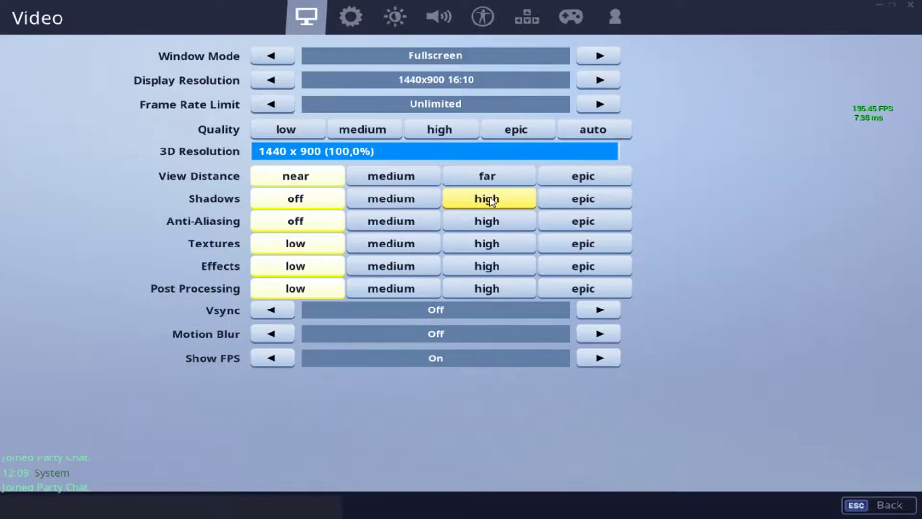
left_click(423, 201)
left_click(323, 208)
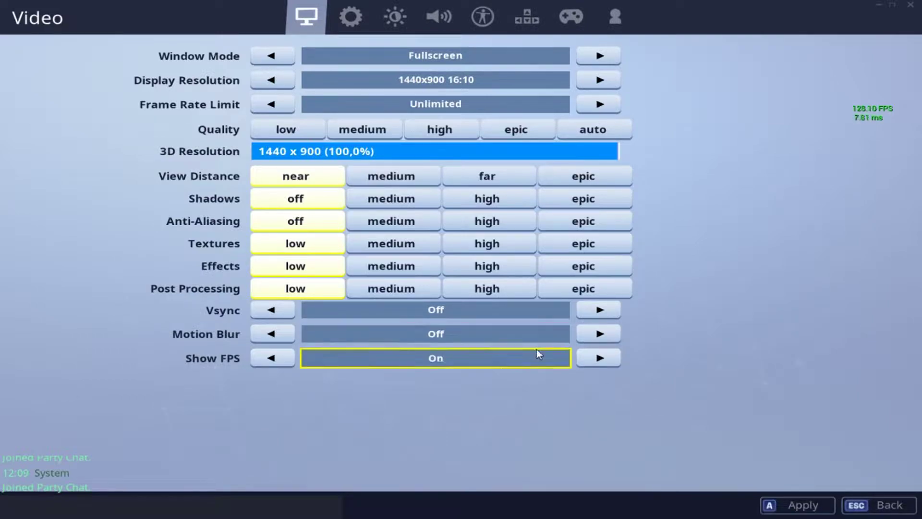
left_click(780, 509)
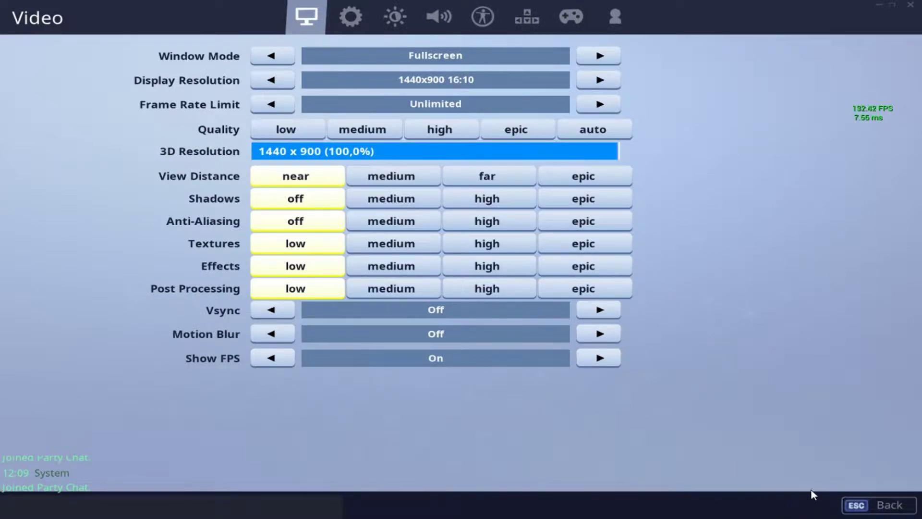
left_click(887, 509)
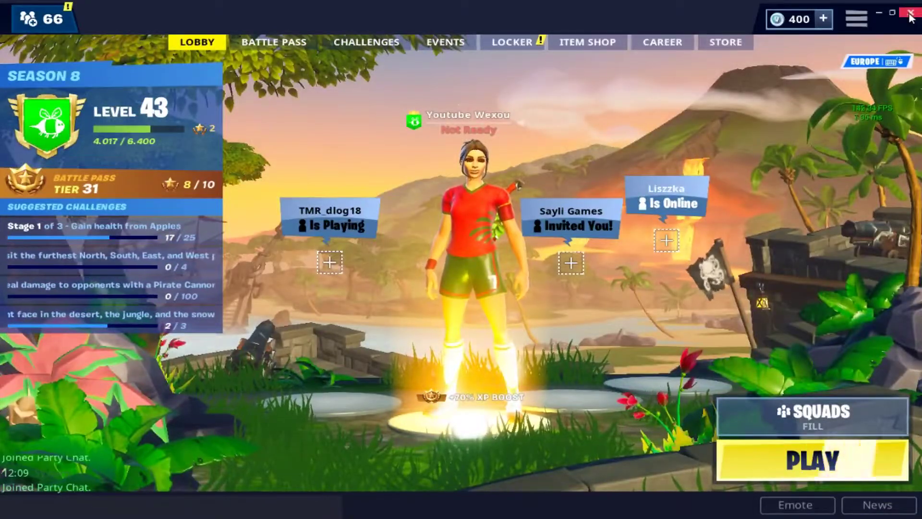
- Quit Fortnite and open the %appdata% Roaming folder through Windows Search
left_click(911, 18)
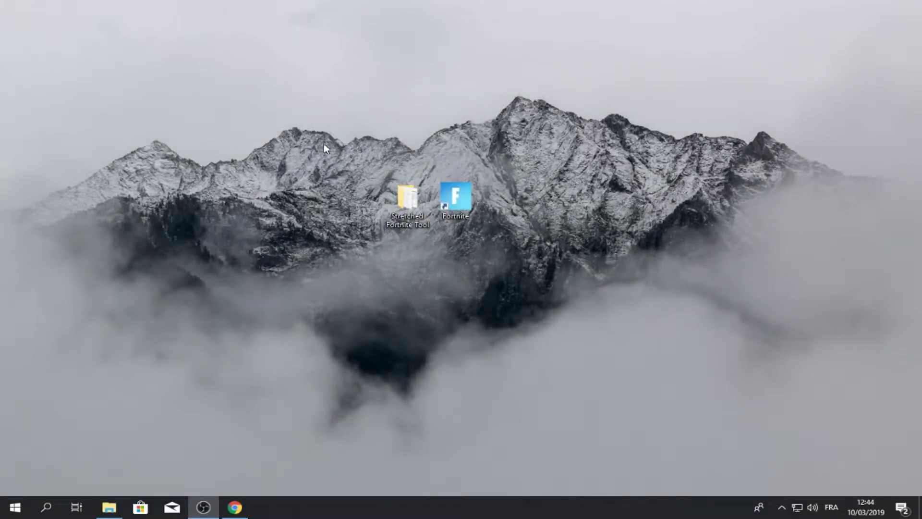
left_click_drag(328, 107, 434, 274)
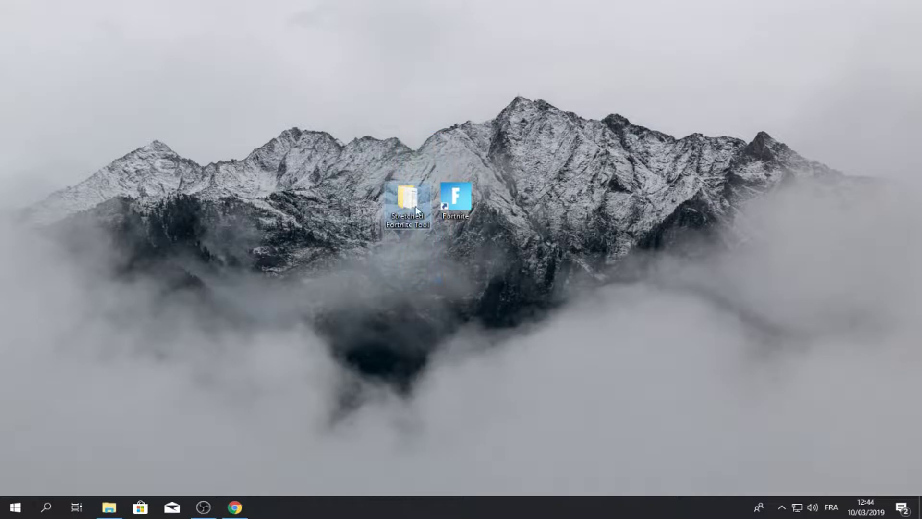
left_click(391, 291)
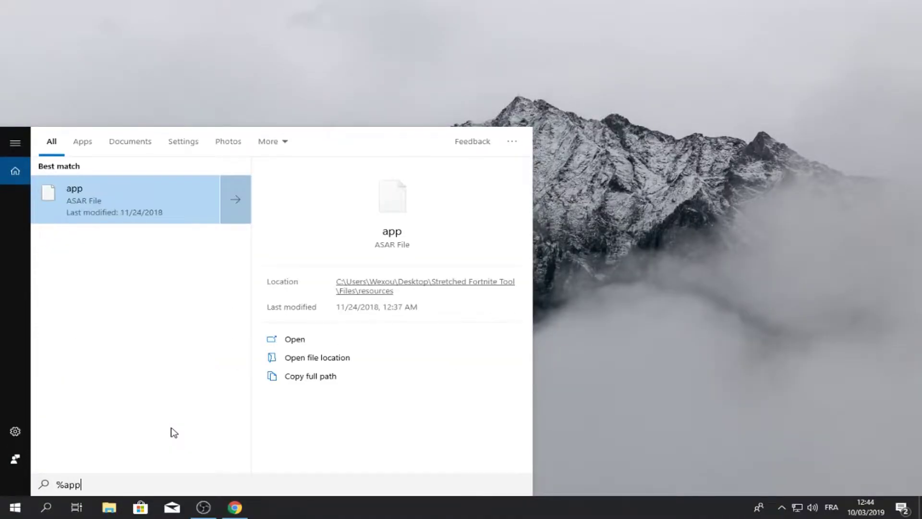
type("data%")
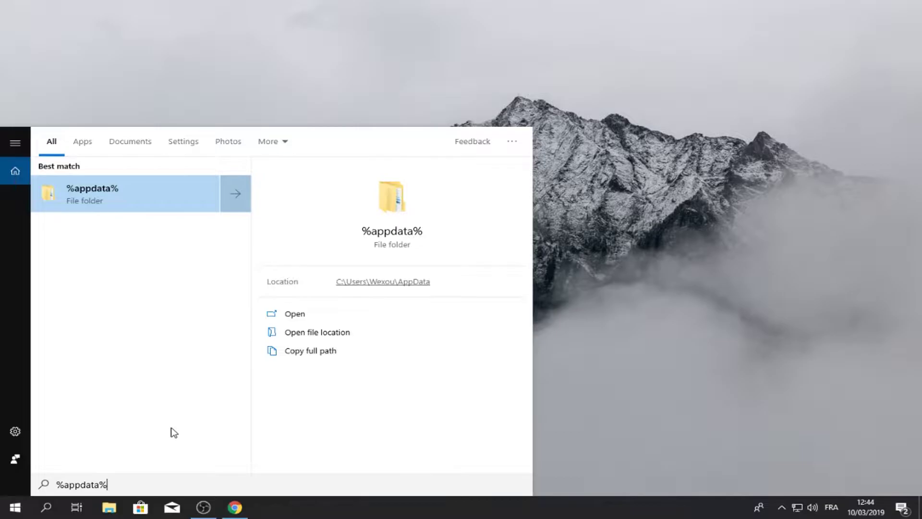
key("Return")
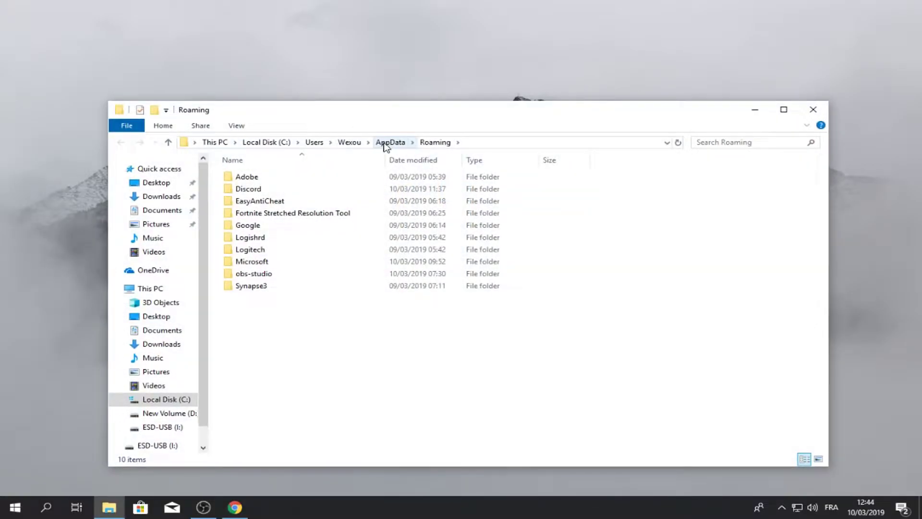
- Navigate from AppData to Local\FortniteGame\Saved\Config\WindowsClient
left_click(389, 142)
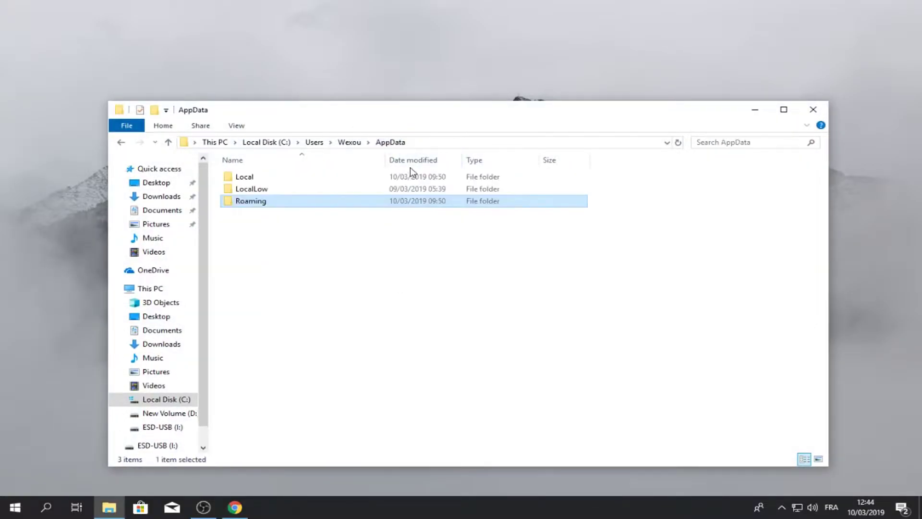
double_click(320, 178)
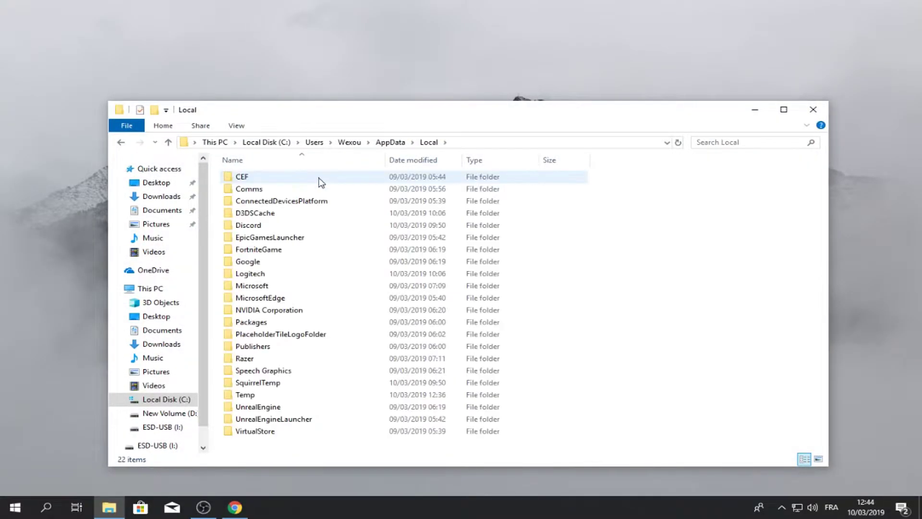
double_click(269, 250)
double_click(248, 176)
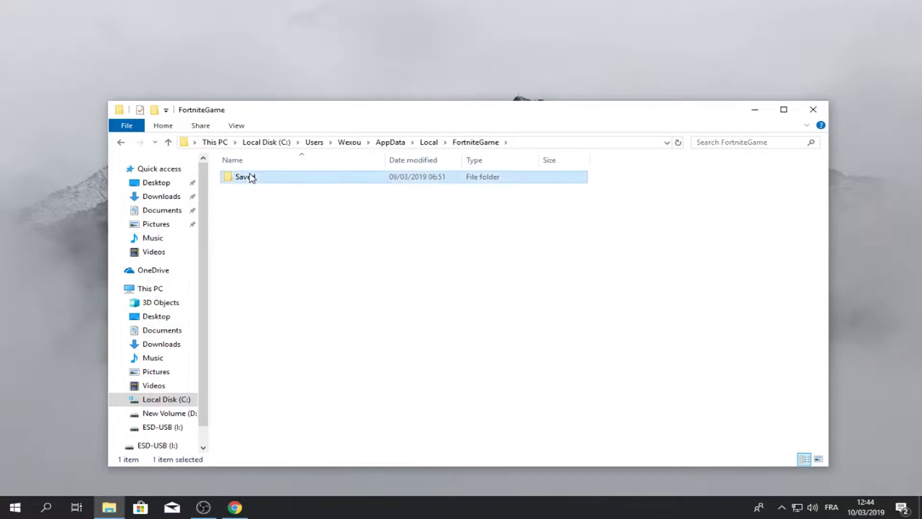
double_click(293, 192)
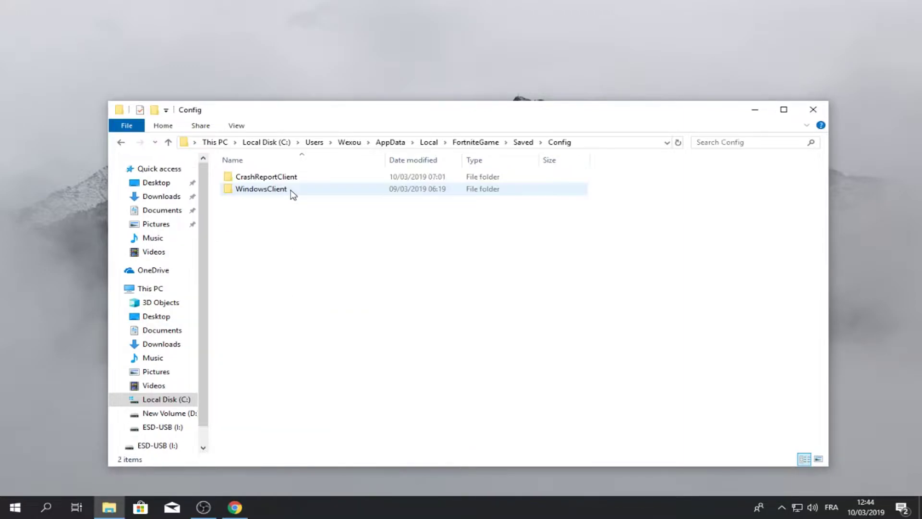
double_click(296, 189)
- Check the GameUserSettings file's properties, then minimise File Explorer
left_click(316, 180)
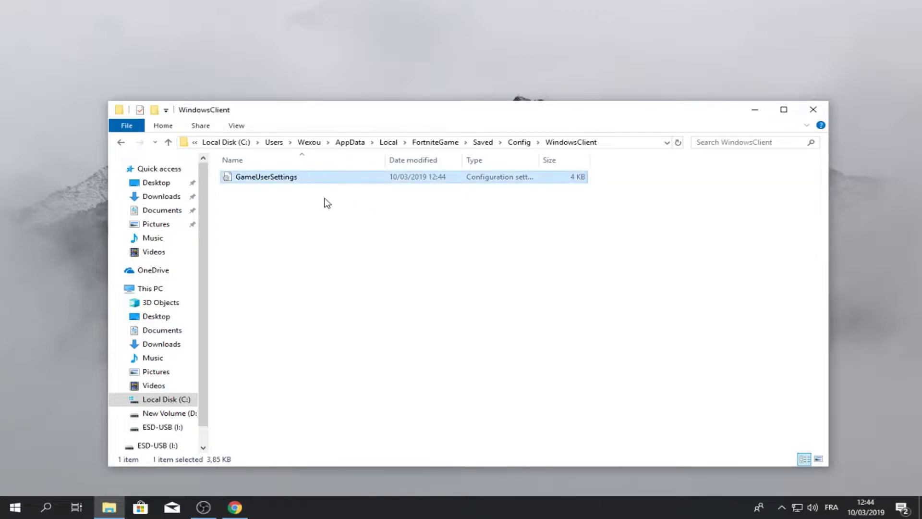
right_click(270, 179)
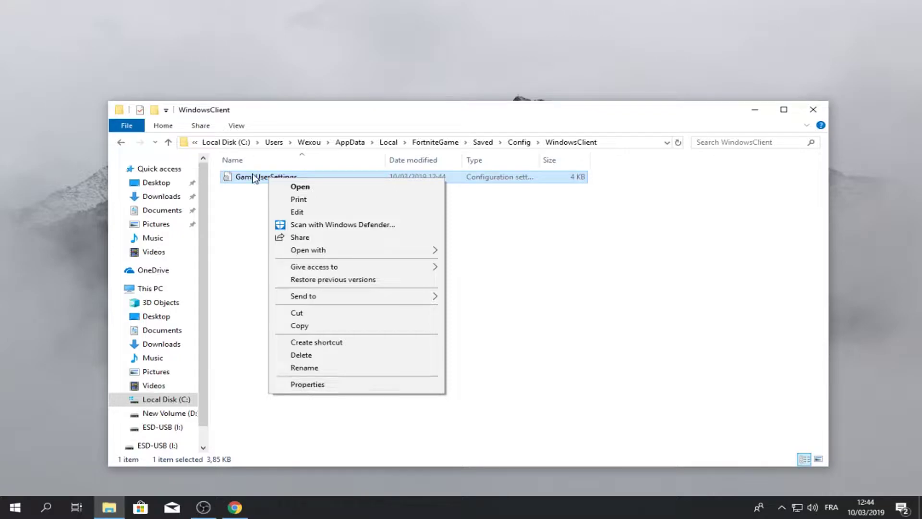
left_click(267, 194)
right_click(276, 181)
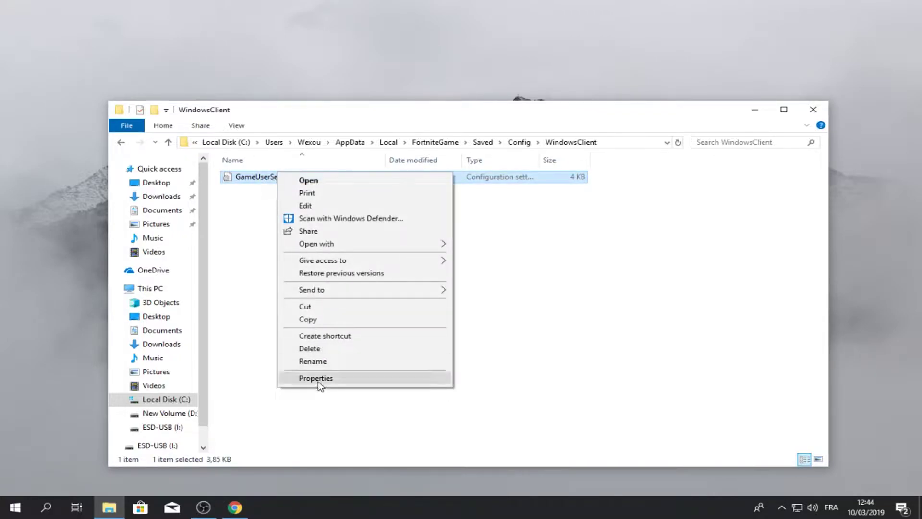
left_click(317, 378)
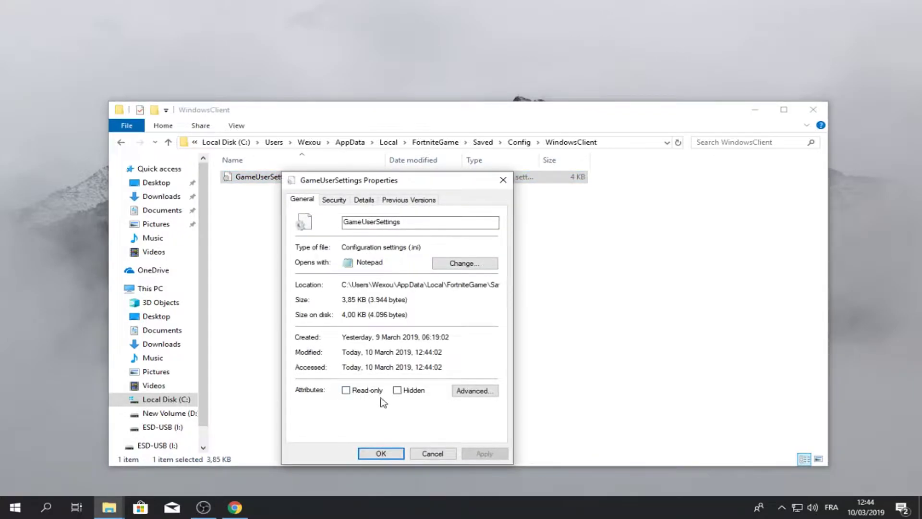
left_click(502, 180)
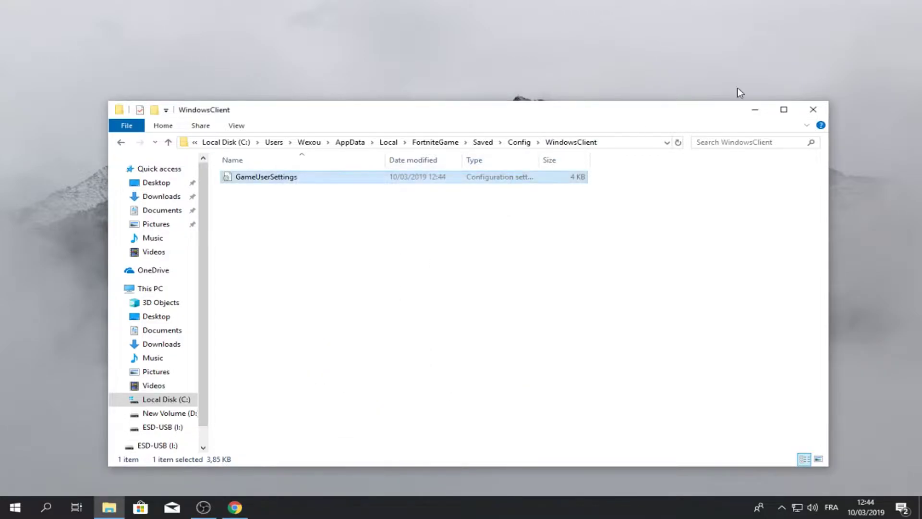
left_click(765, 113)
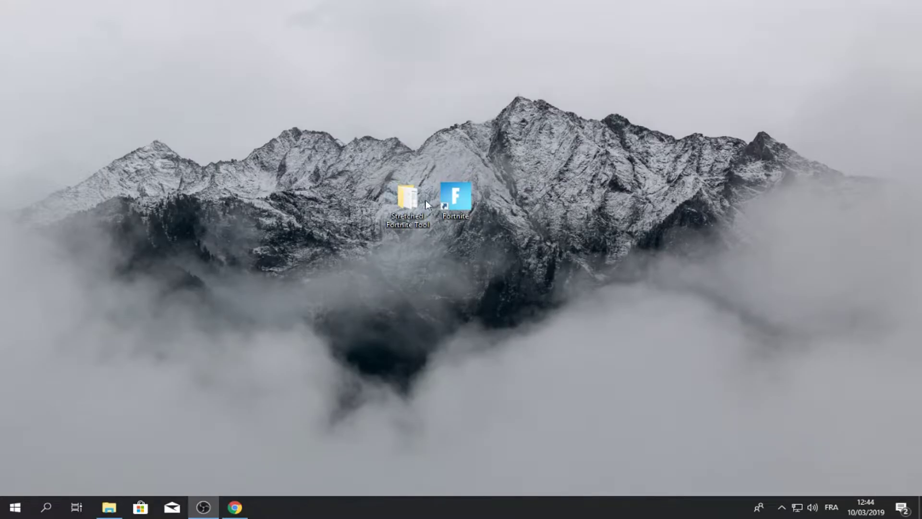
- Launch the Fortnite Stretched Res Tool from the maximised Stretched Fortnite Tool folder
double_click(405, 200)
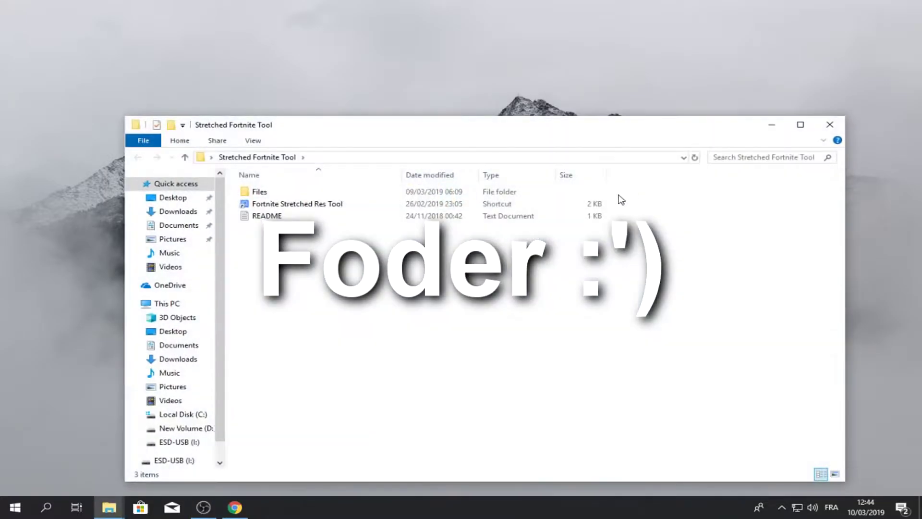
left_click(800, 124)
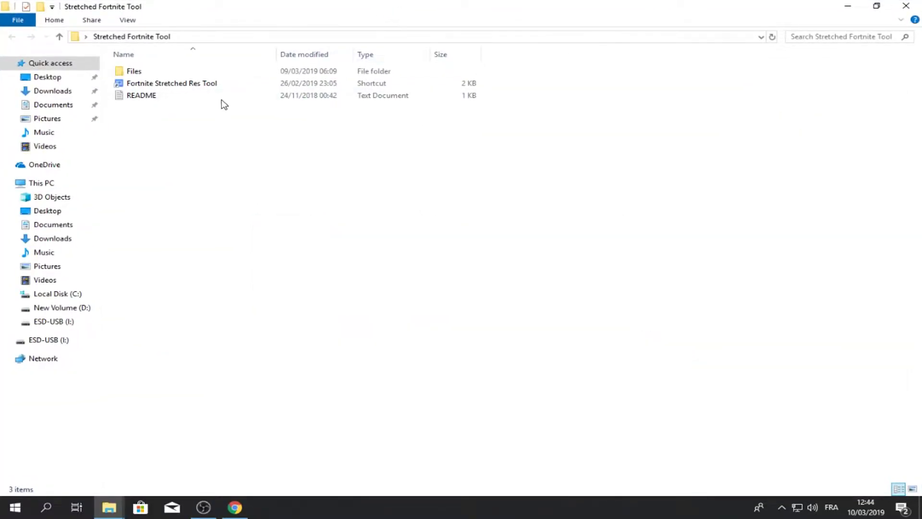
double_click(149, 83)
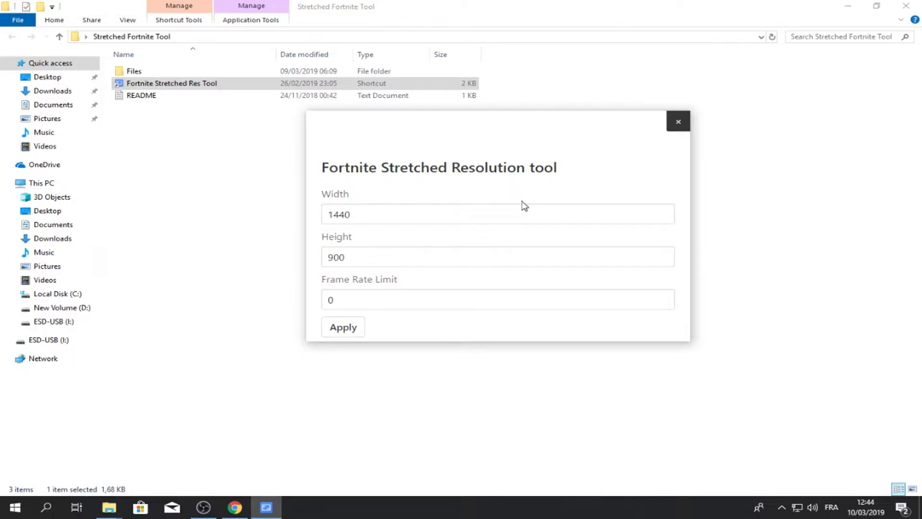
- Apply 1444x1080 with a 144 fps limit in the tool, then close its folder
left_click(458, 206)
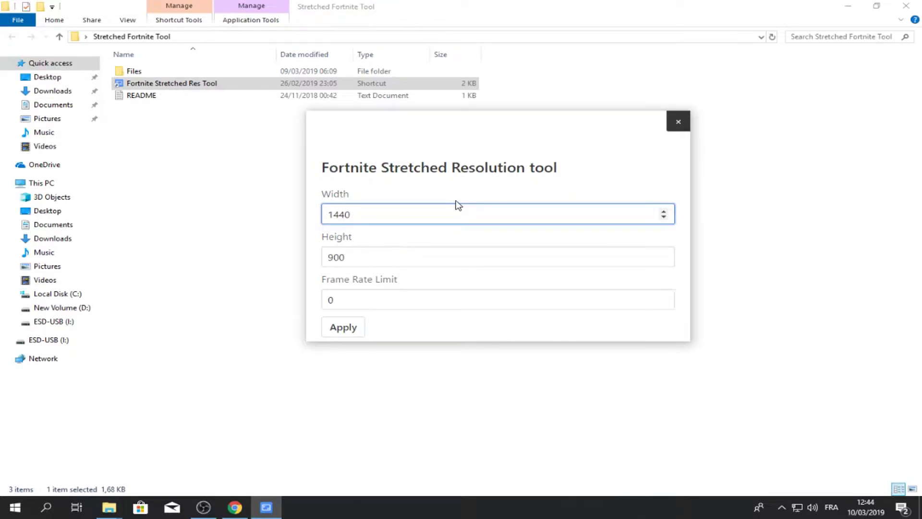
type("4")
left_click(434, 258)
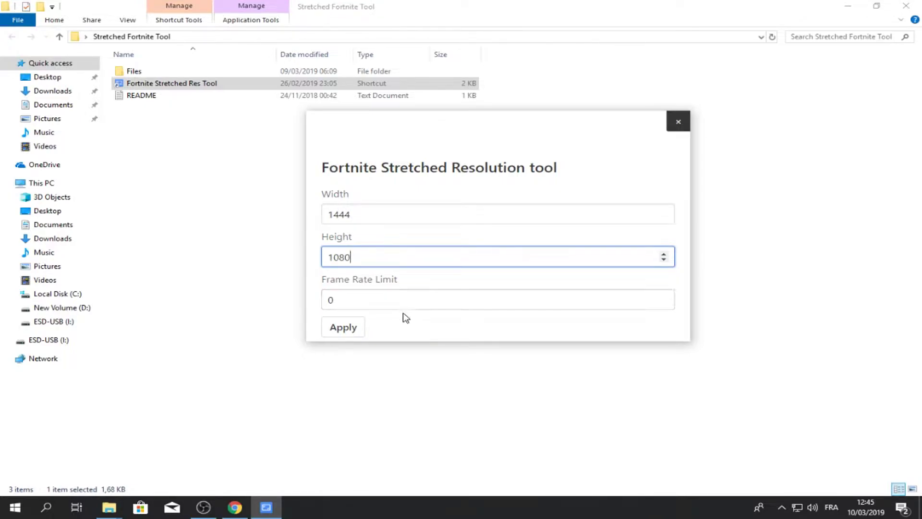
key("Tab")
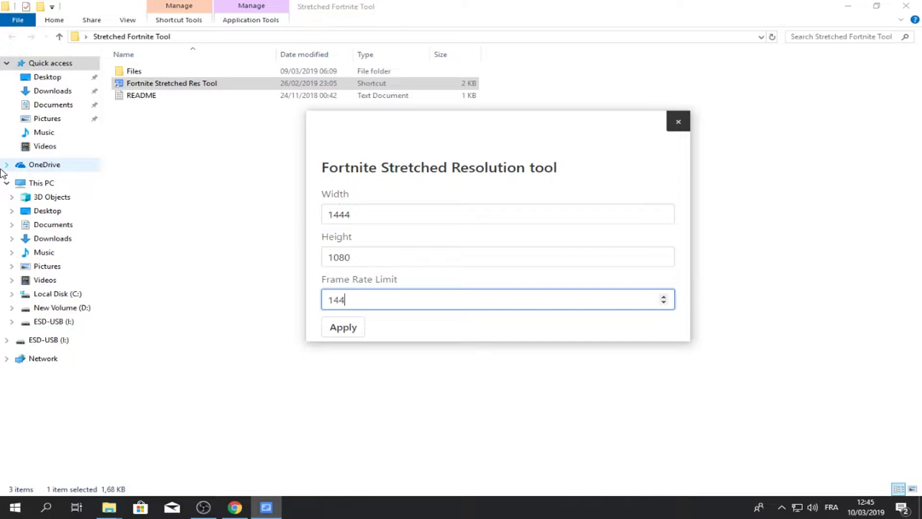
left_click(360, 328)
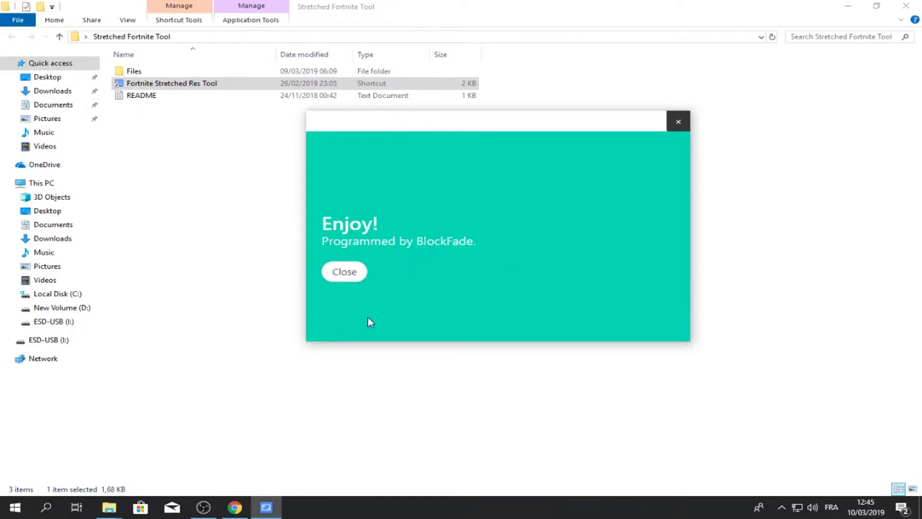
left_click(347, 274)
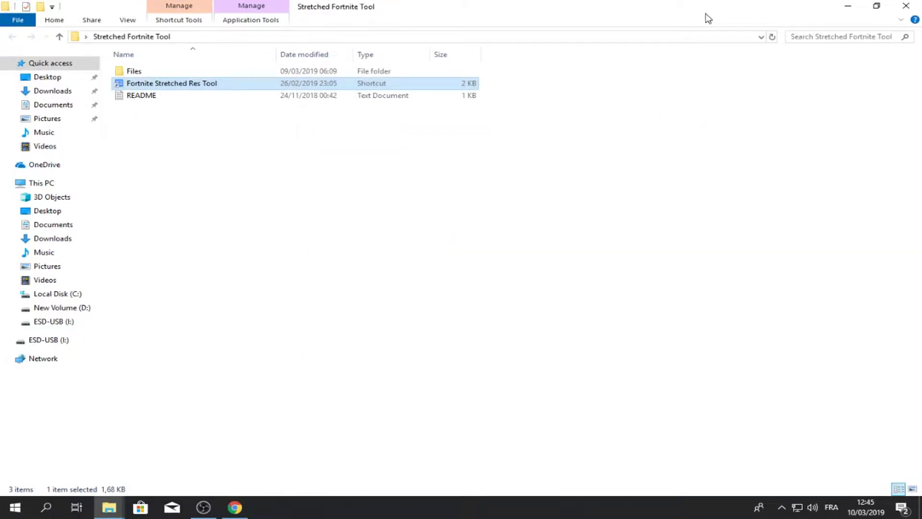
left_click(905, 7)
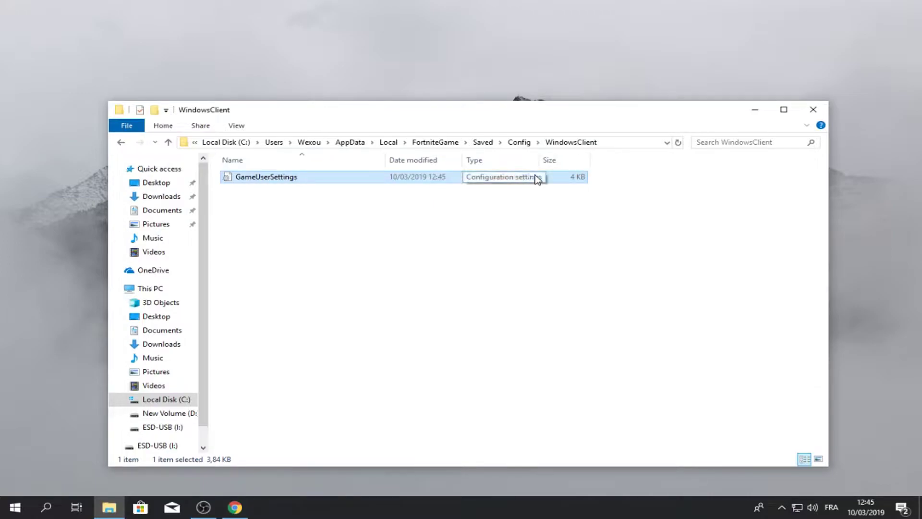
- Set GameUserSettings to Read-only in its Properties and close the WindowsClient folder
right_click(315, 177)
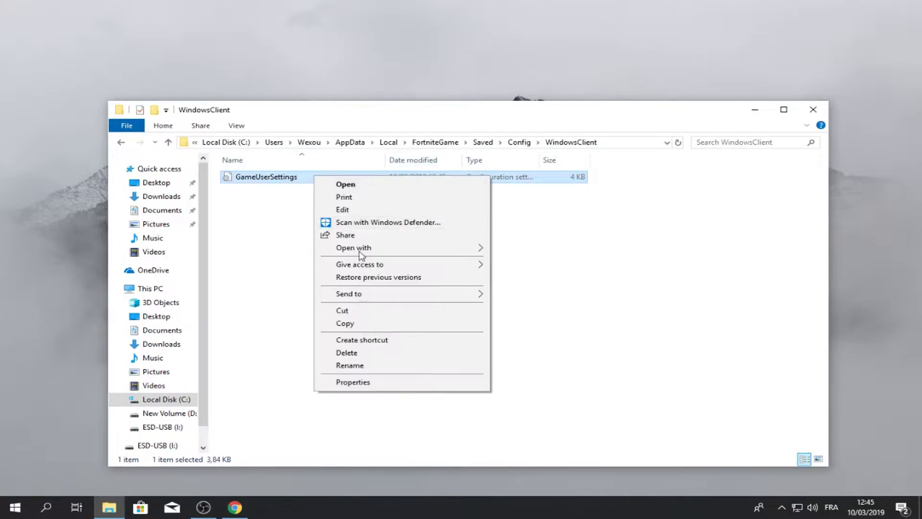
left_click(353, 382)
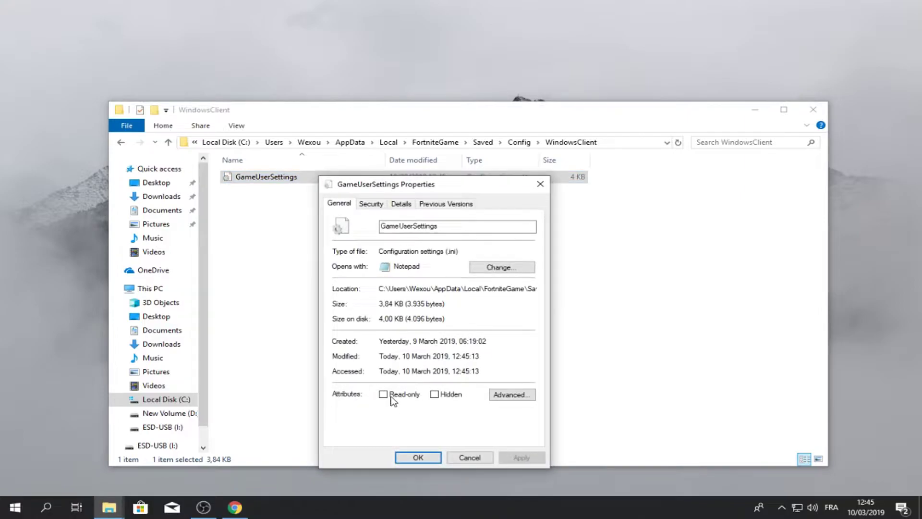
left_click(383, 394)
left_click(516, 459)
left_click(422, 459)
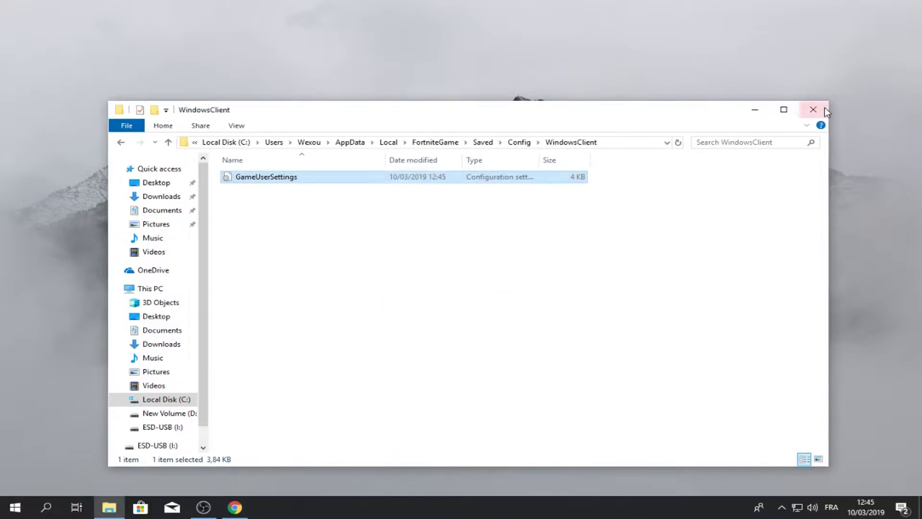
left_click(813, 110)
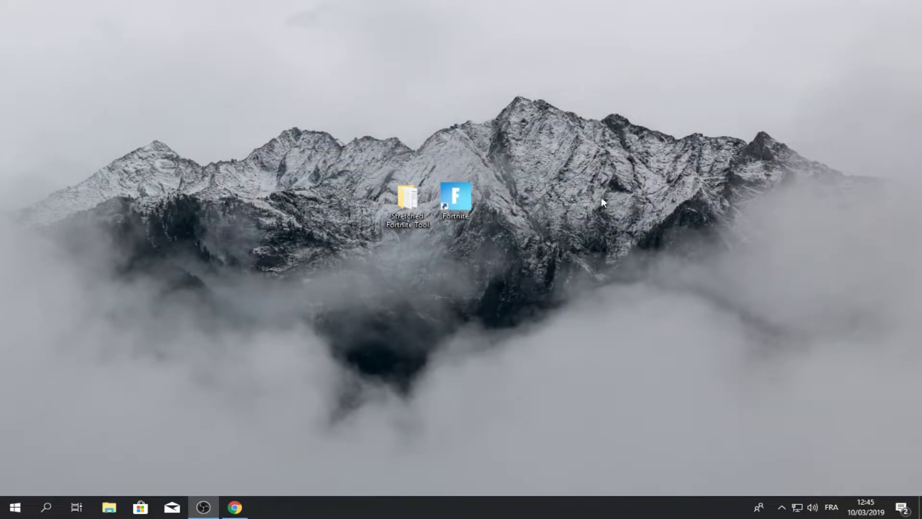
- Open the Start menu after dismissing the desktop's right-click options
right_click(578, 243)
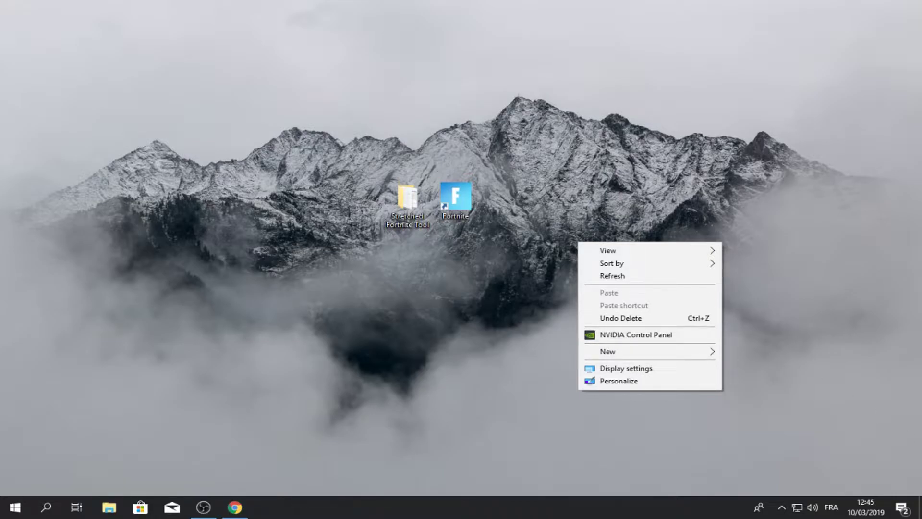
left_click(235, 507)
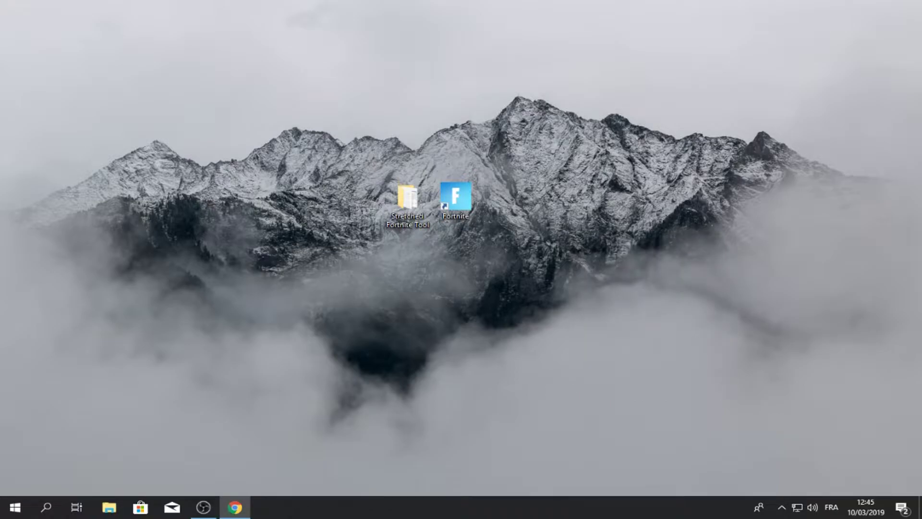
right_click(524, 288)
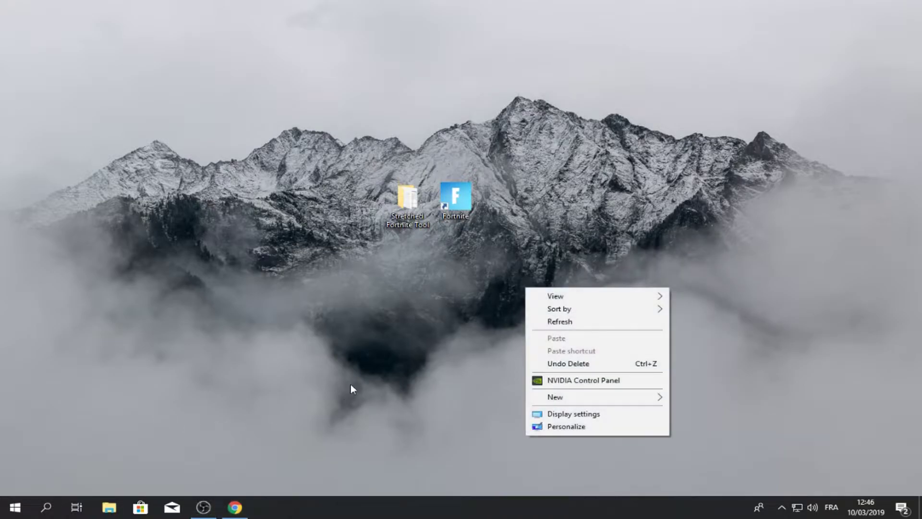
left_click(14, 508)
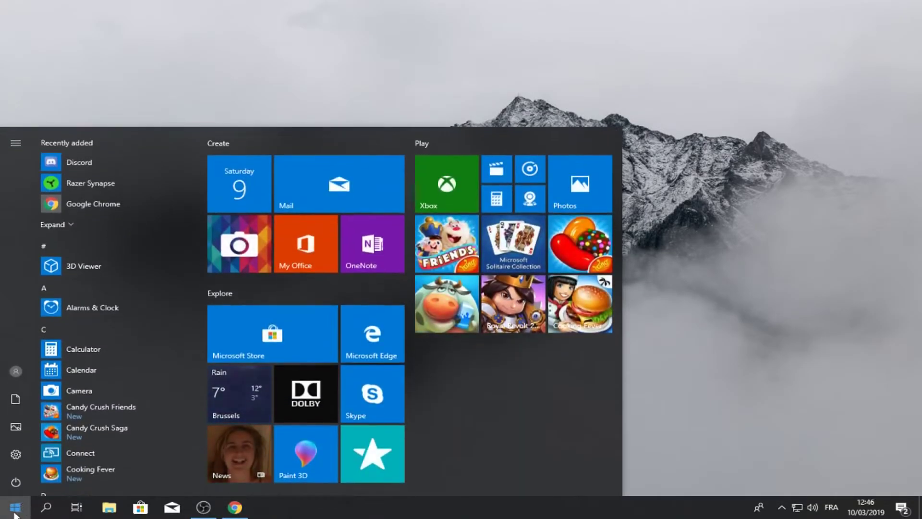
- Confirm the NVIDIA GeForce GTX 960 under Device Manager's Display adapters, then close it
right_click(20, 508)
left_click(57, 265)
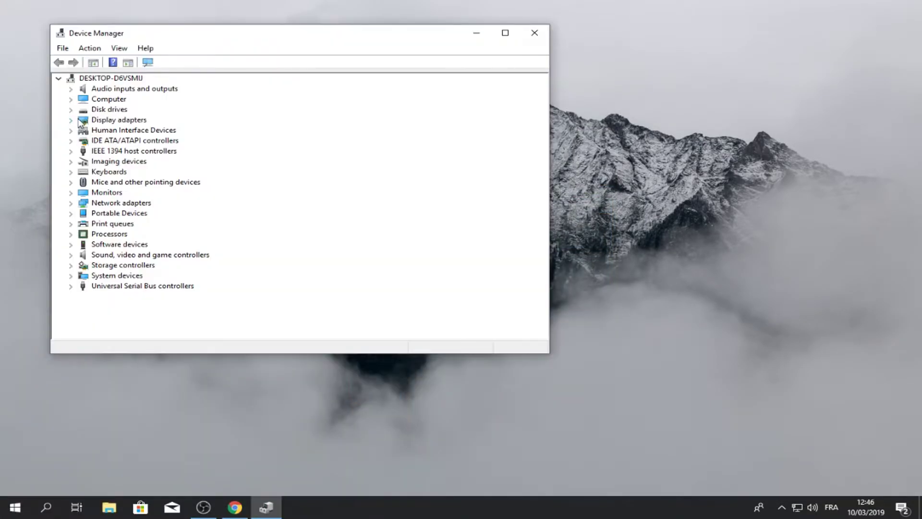
double_click(90, 122)
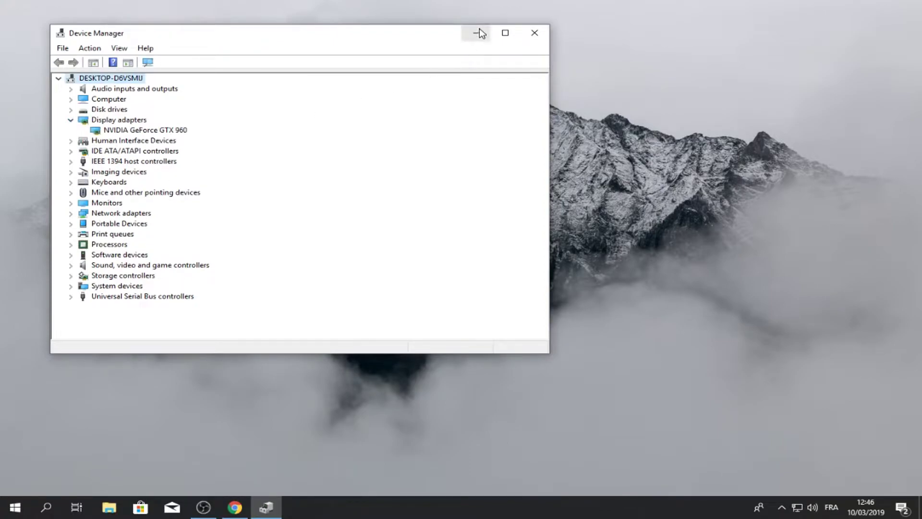
left_click(533, 32)
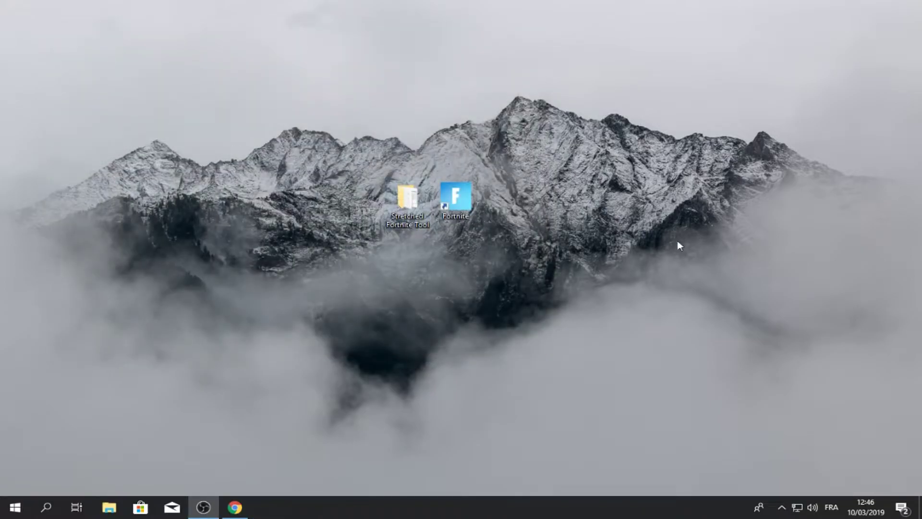
- Open NVIDIA Control Panel and set desktop scaling to Full-screen, performed on the GPU
right_click(630, 289)
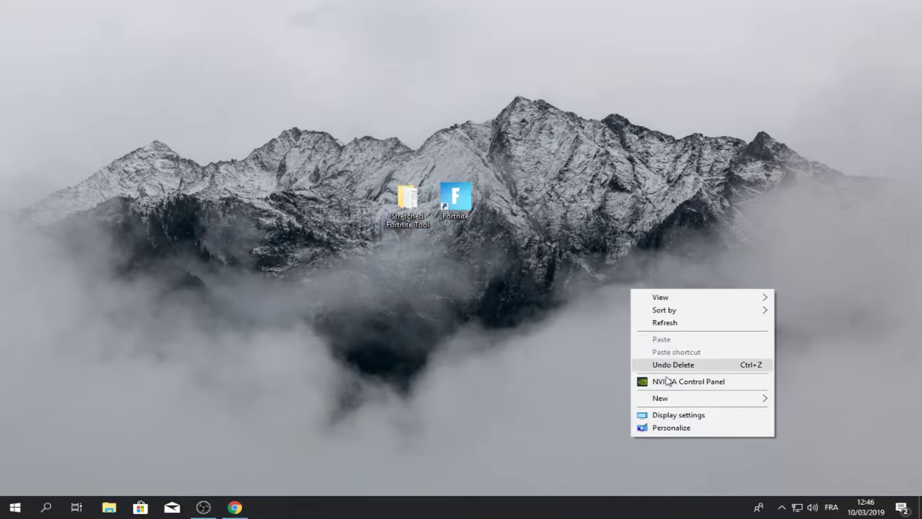
left_click(704, 382)
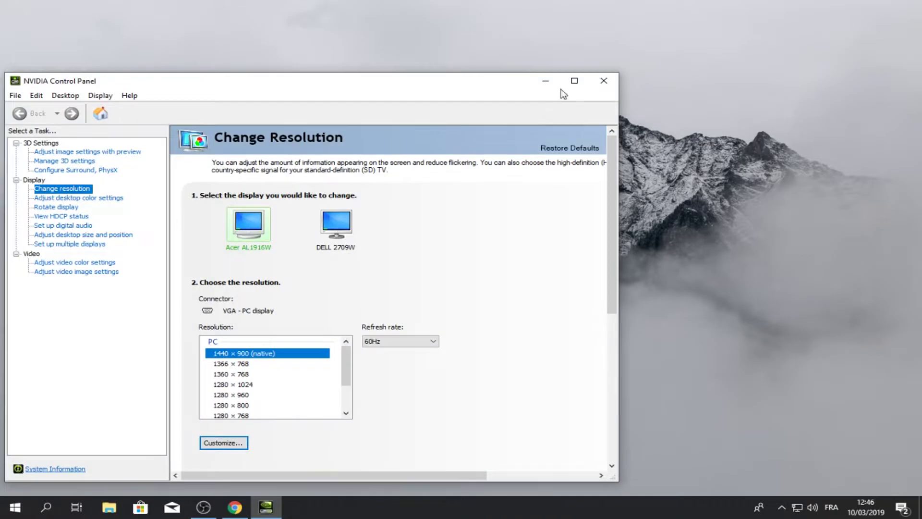
double_click(522, 88)
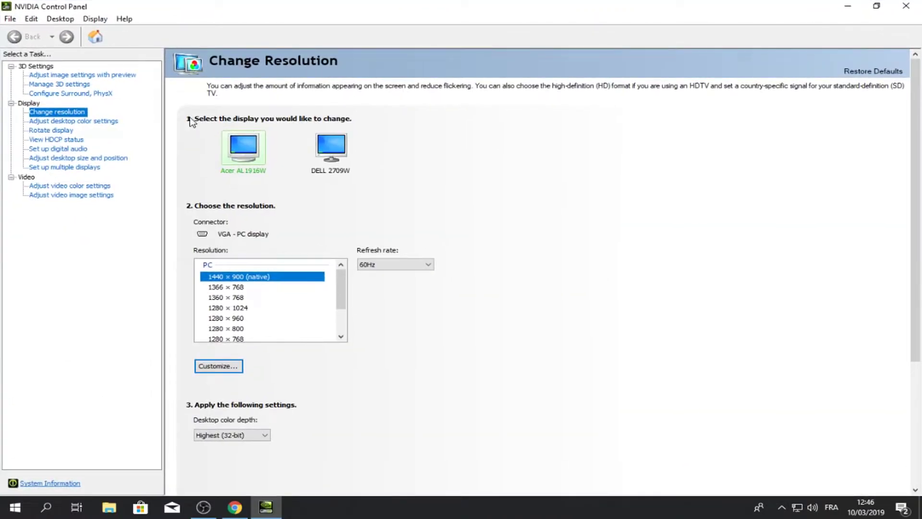
left_click(100, 158)
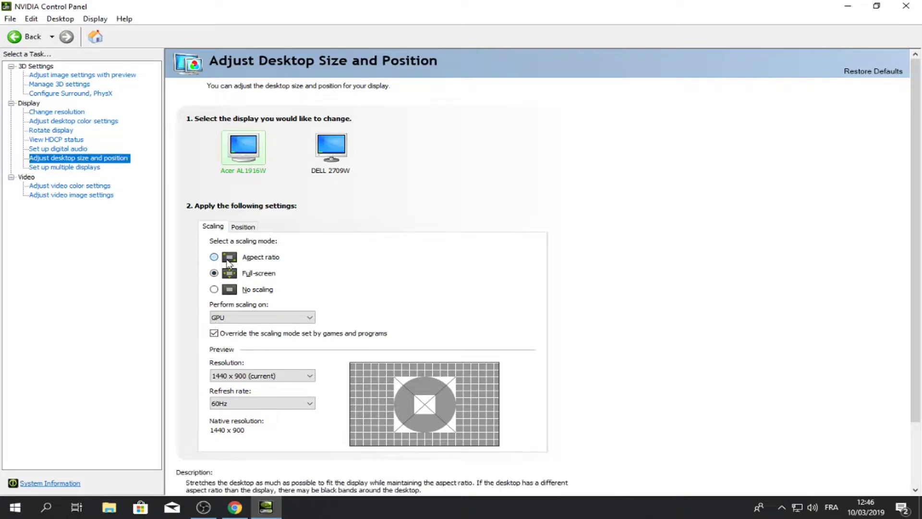
left_click(254, 269)
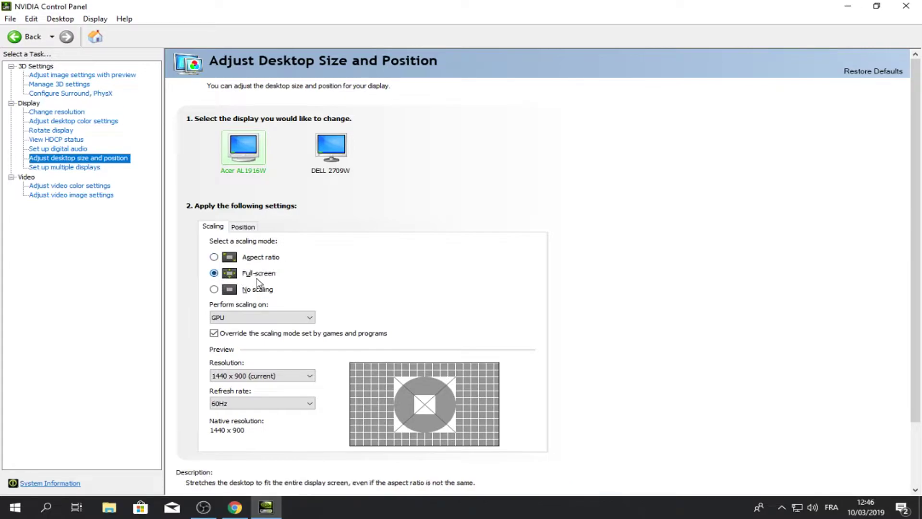
left_click(238, 317)
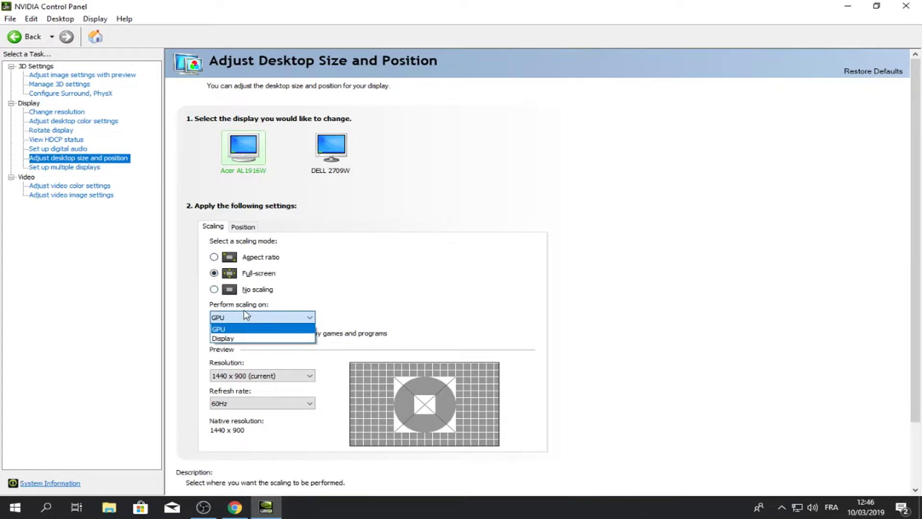
left_click(227, 329)
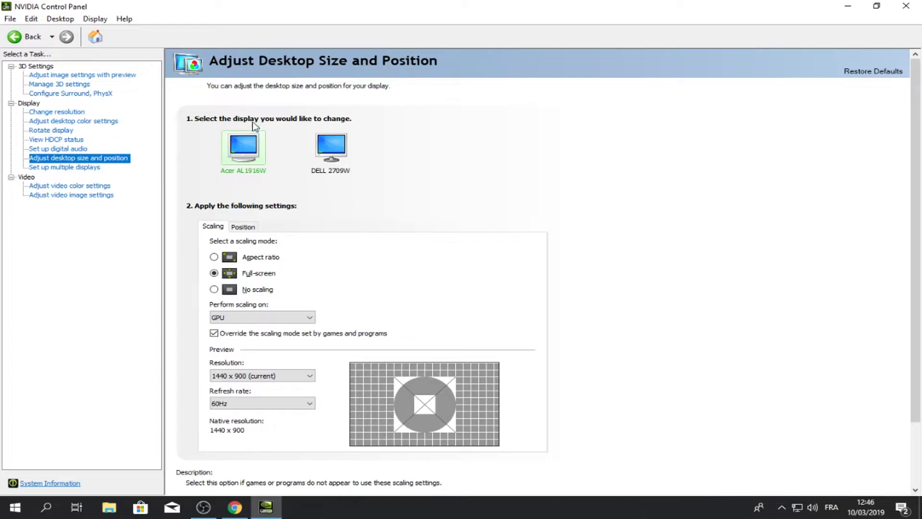
left_click(72, 112)
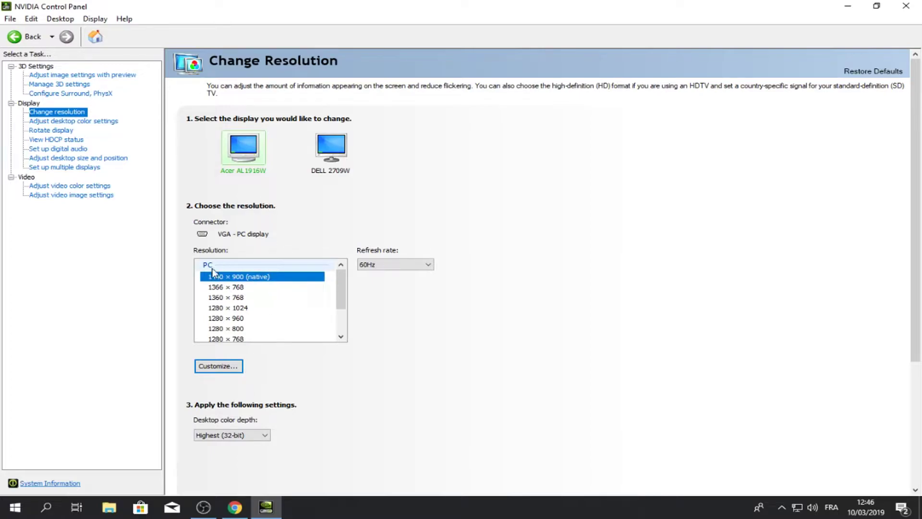
- Enable unexposed resolutions and create a custom 1444x1080 resolution at 75 Hz
left_click(227, 368)
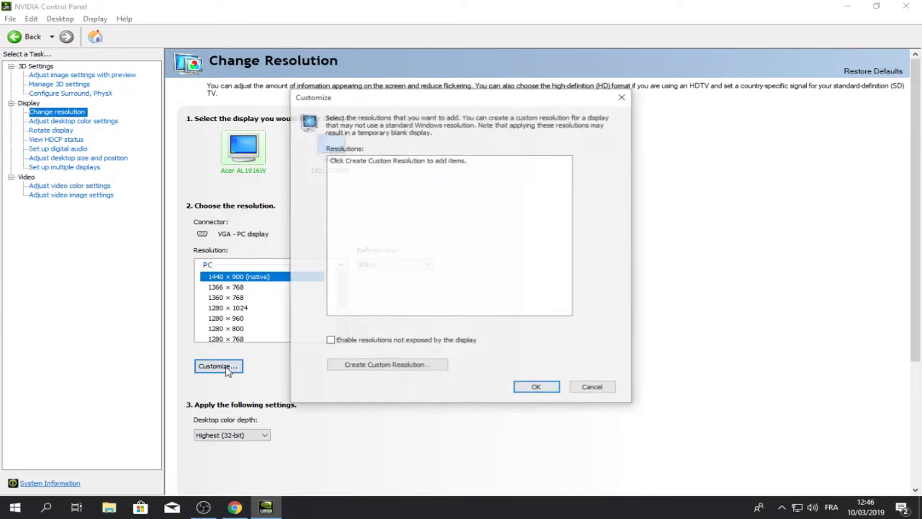
left_click(353, 343)
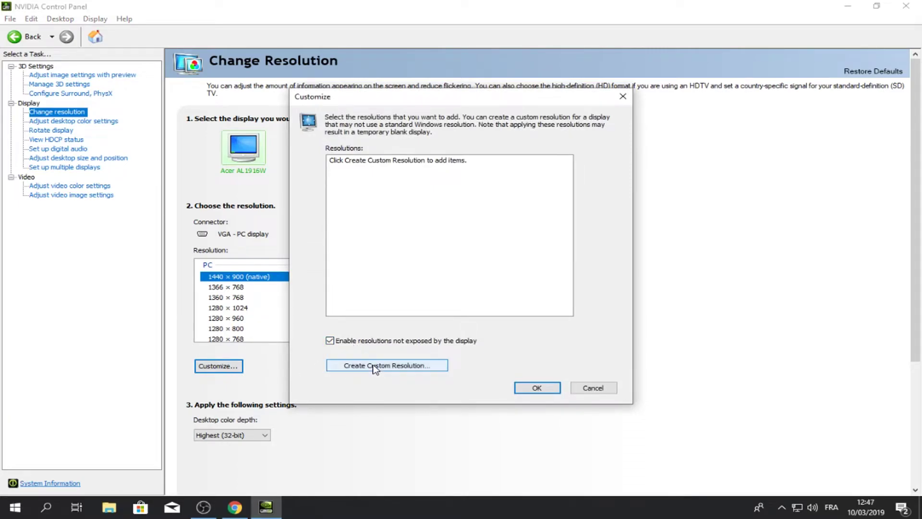
left_click(376, 367)
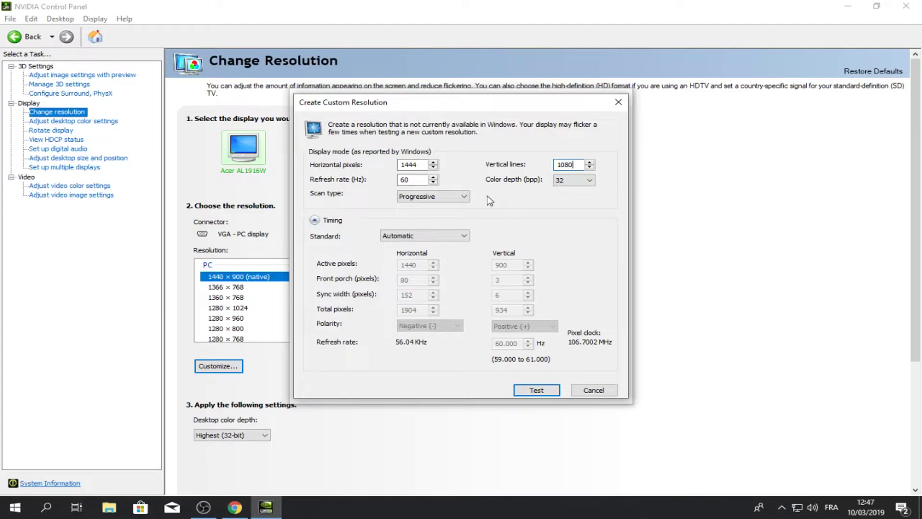
double_click(421, 181)
type("75")
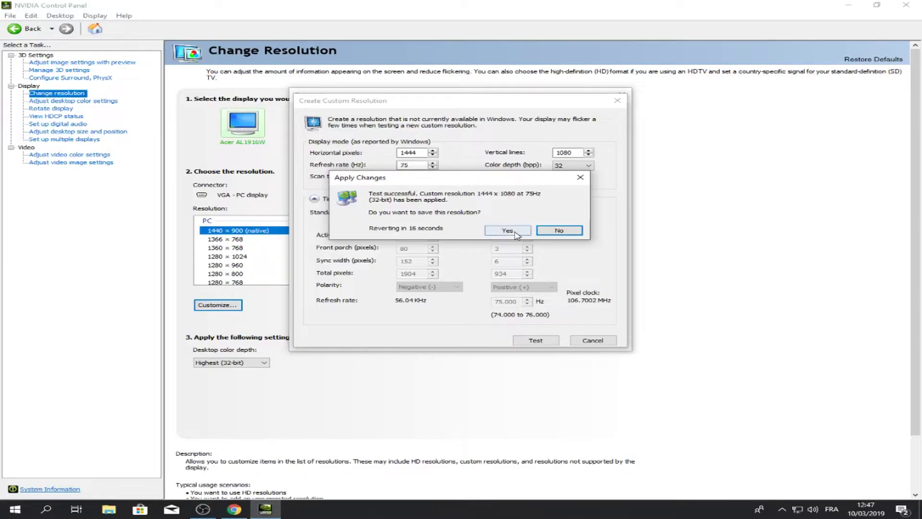
- Keep the tested 1444x1080 resolution and apply it
left_click(512, 230)
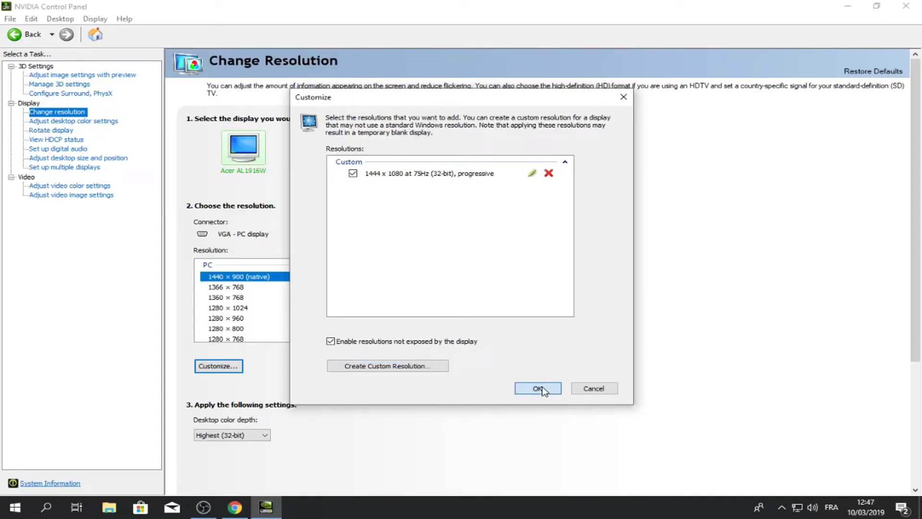
key("Return")
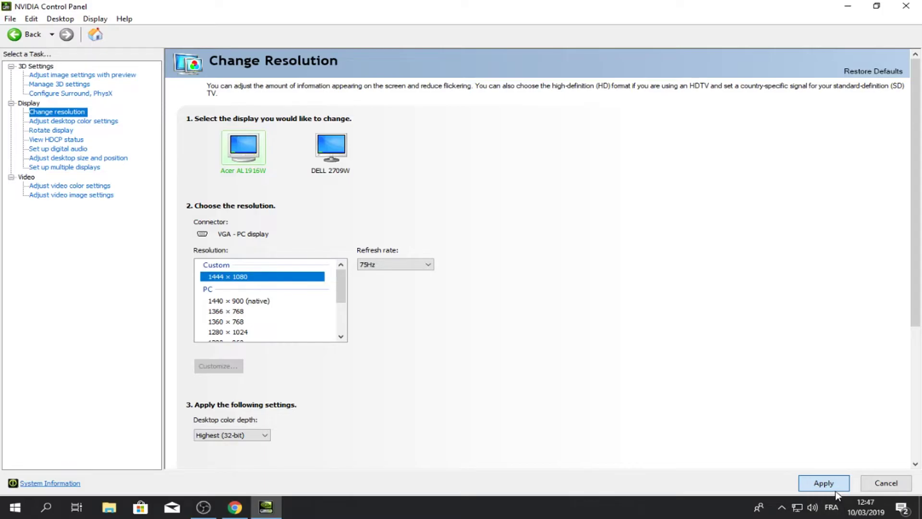
left_click(807, 481)
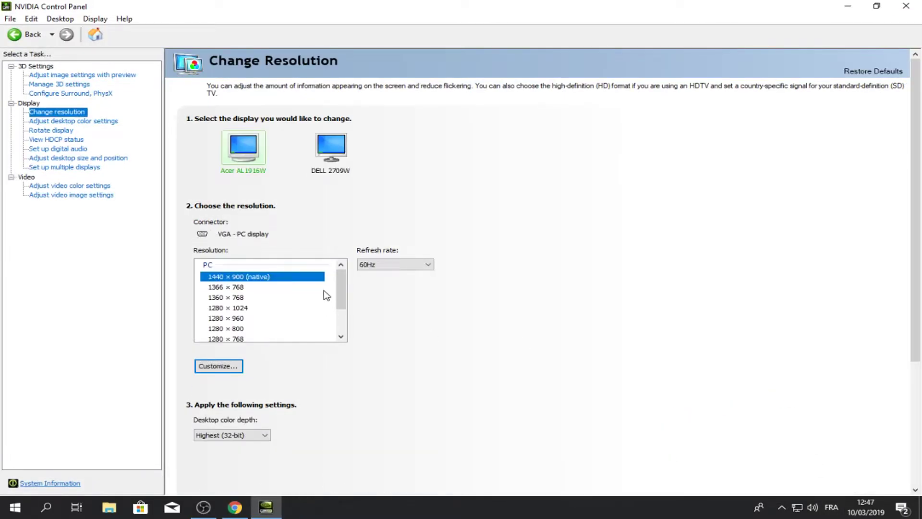
- Select the 1444x1080 custom resolution in Customize, confirm, and close NVIDIA Control Panel
left_click(224, 368)
left_click(341, 340)
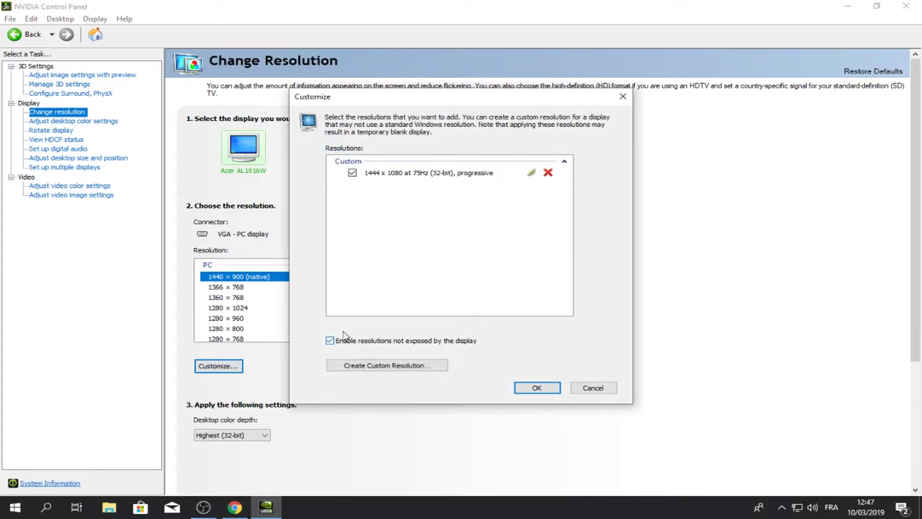
left_click(427, 174)
left_click(538, 389)
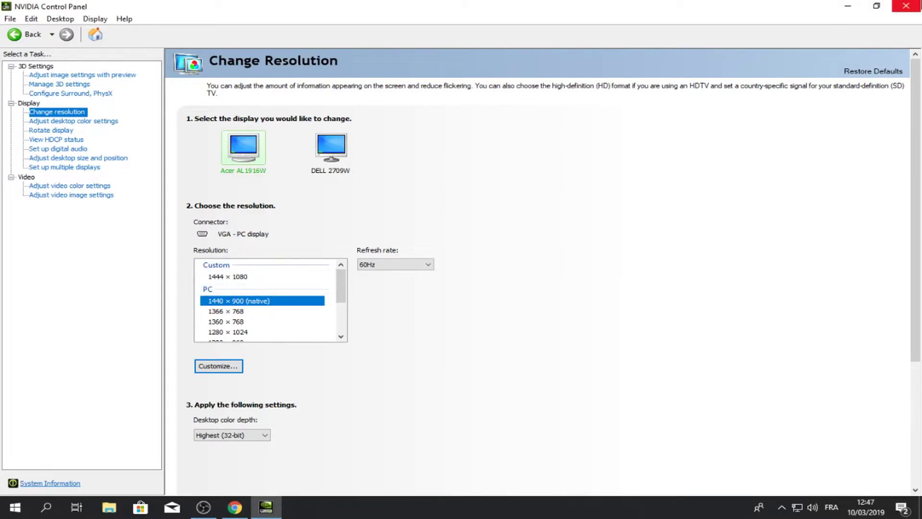
left_click(905, 5)
- Open the display adapter properties for display 2 from Windows display settings
right_click(591, 267)
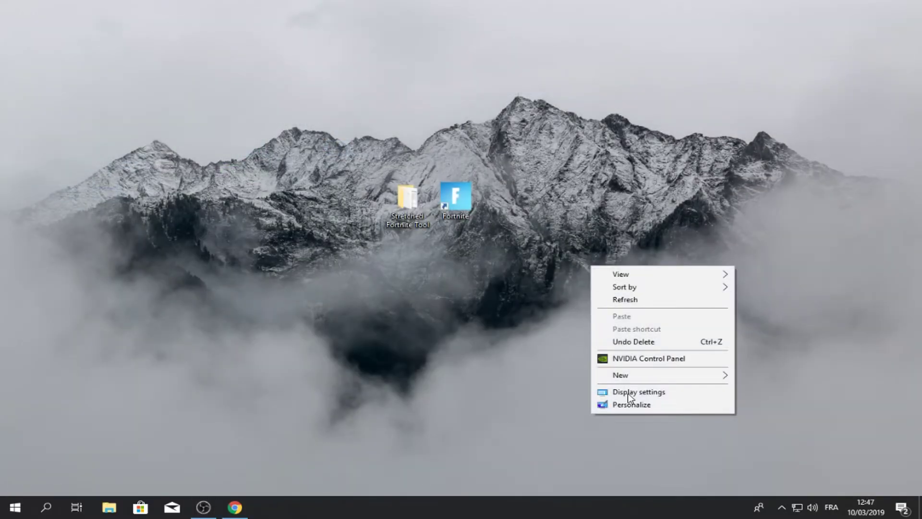
left_click(626, 395)
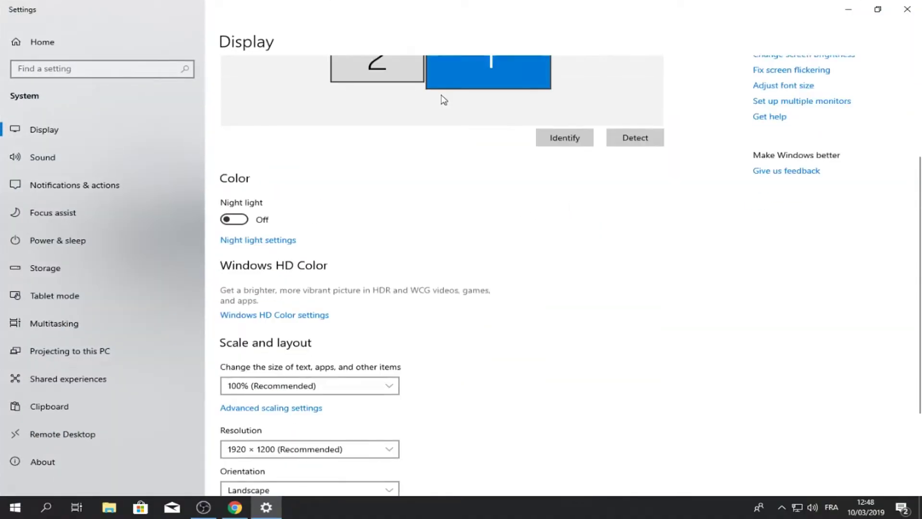
left_click(382, 187)
scroll(385, 190, "down", 1)
scroll(422, 206, "down", 5)
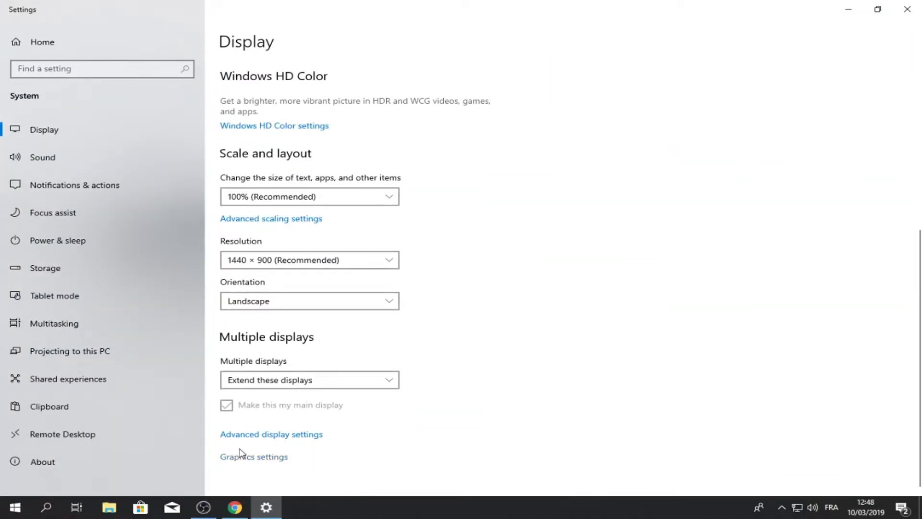
left_click(285, 438)
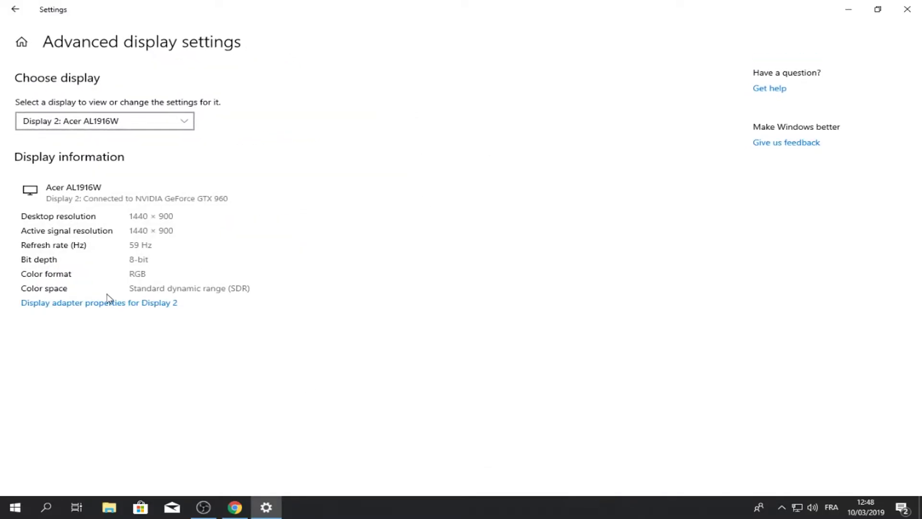
left_click(105, 303)
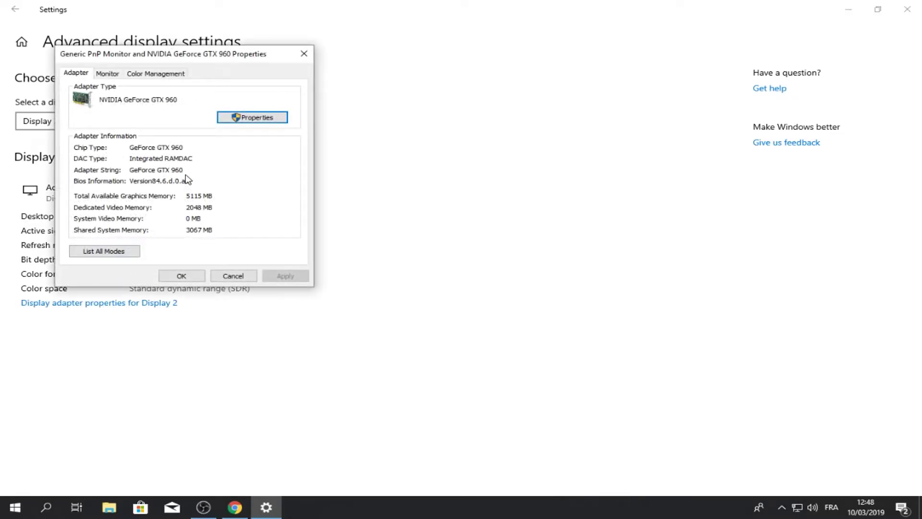
- Switch the Acer display to the 1444 by 1080, 75 Hz mode, keep the changes, and close Settings
left_click(110, 256)
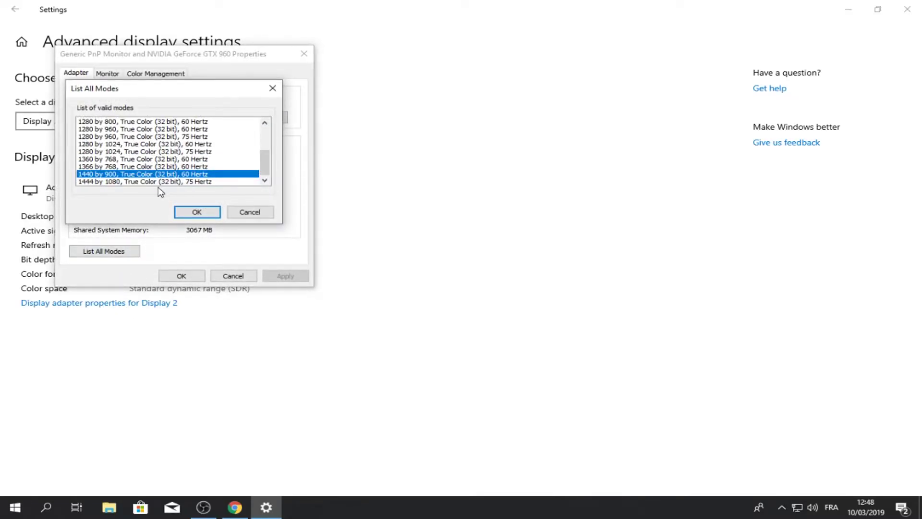
left_click(176, 182)
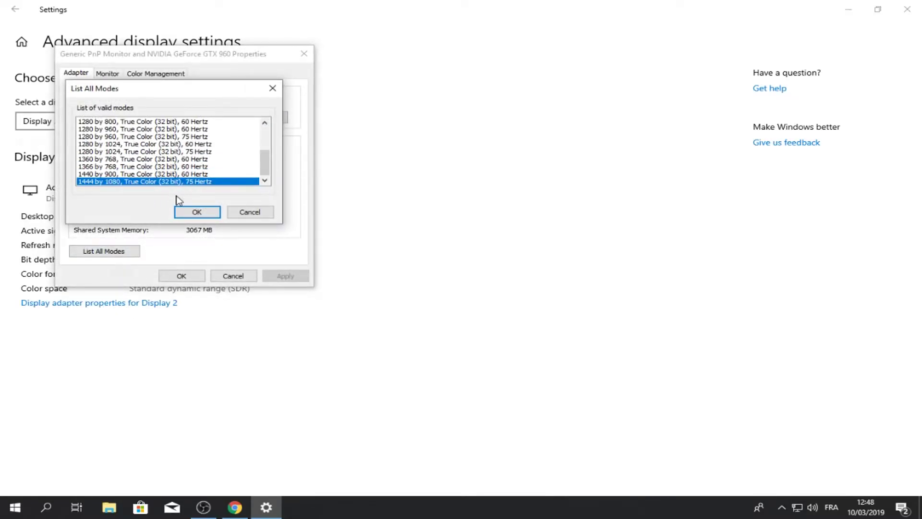
left_click(197, 212)
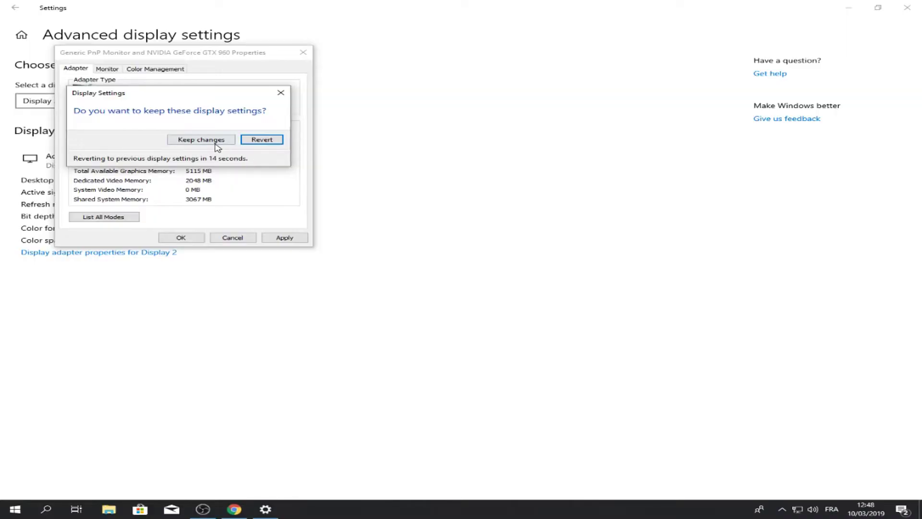
left_click(195, 139)
left_click(197, 236)
left_click(898, 12)
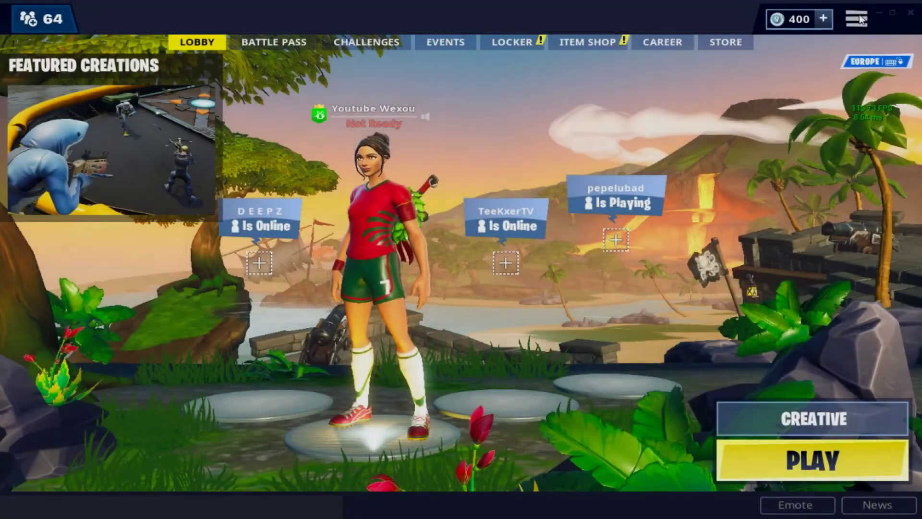
- Check that Fortnite's Video settings show a 1444 x 1080 3D resolution, then go back to the lobby
left_click(858, 20)
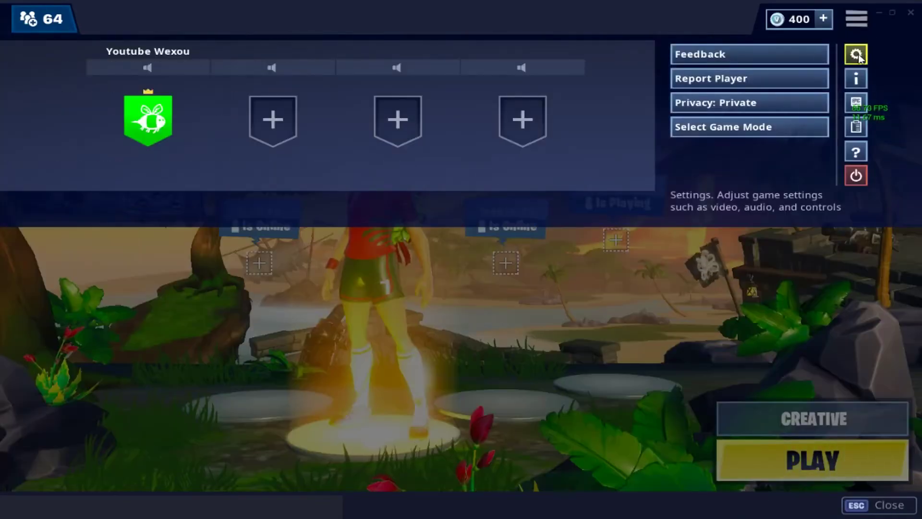
left_click(857, 55)
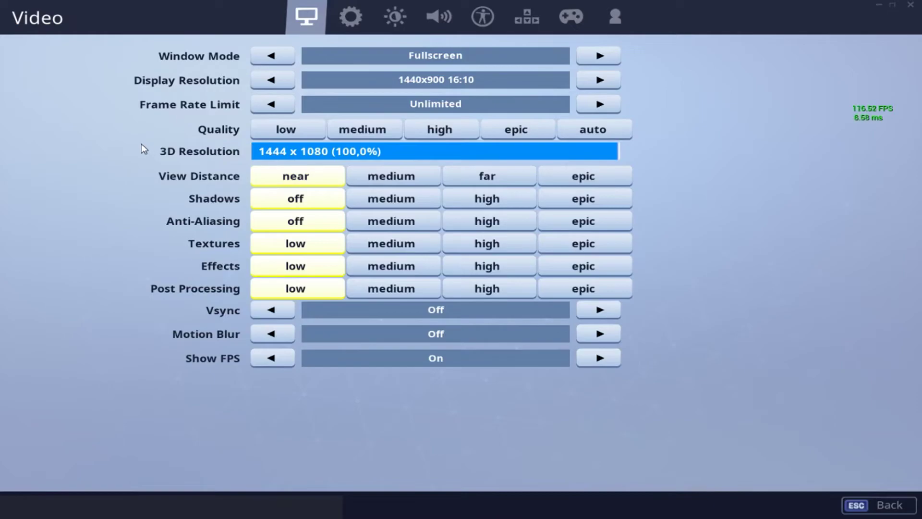
left_click(885, 505)
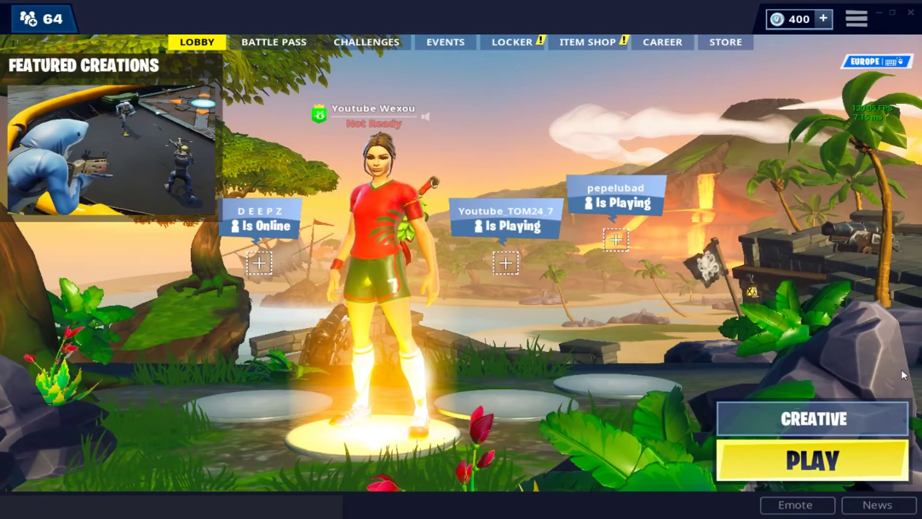
- Set Fortnite's Window Mode to WindowedFullscreen at 1444x1080
left_click(850, 19)
left_click(854, 55)
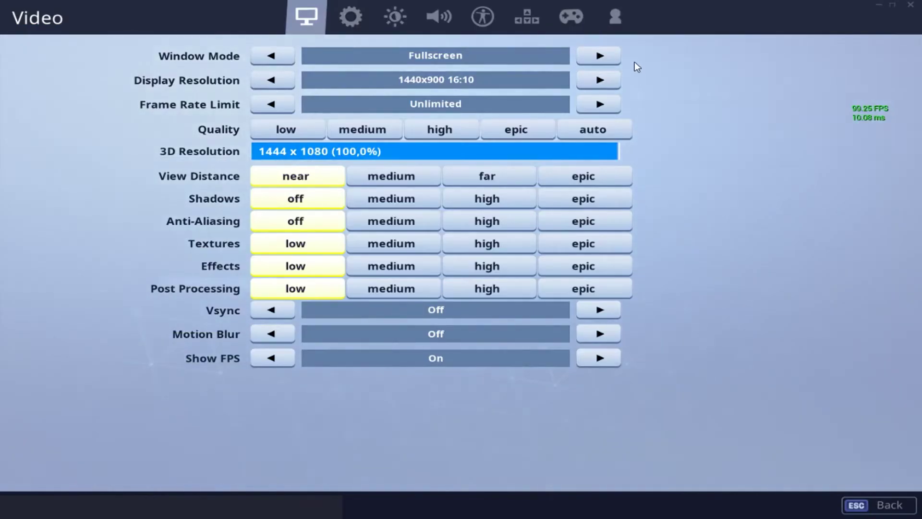
left_click(599, 56)
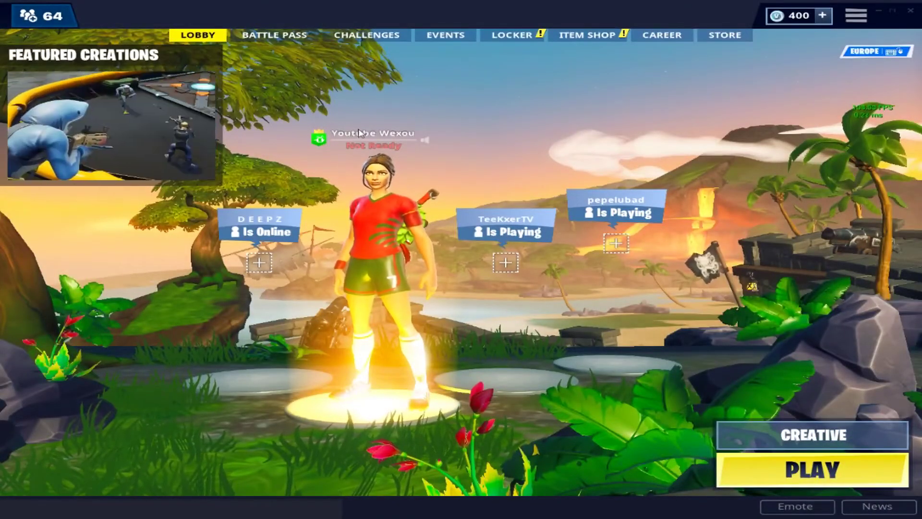
left_click(811, 470)
- Launch the Creative server, collect weapons, and build and edit walls in the stretched view
scroll(741, 335, "down", 4)
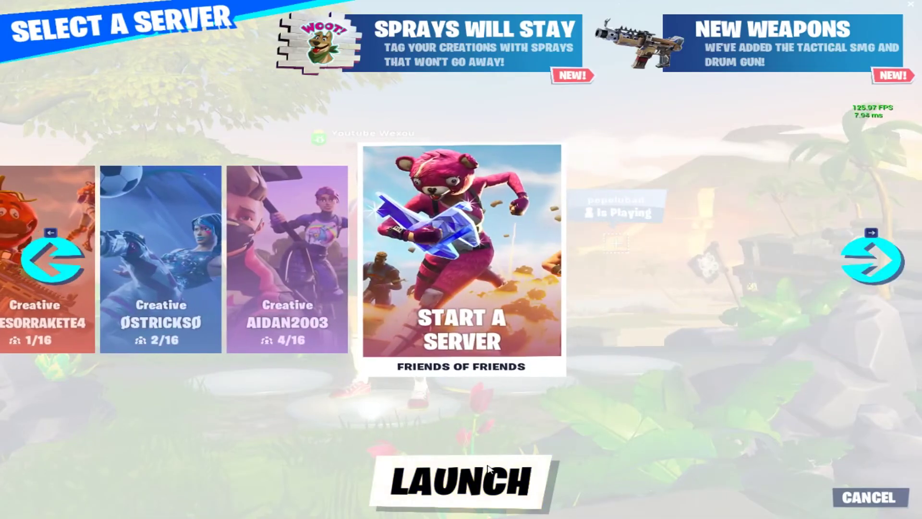
left_click(496, 482)
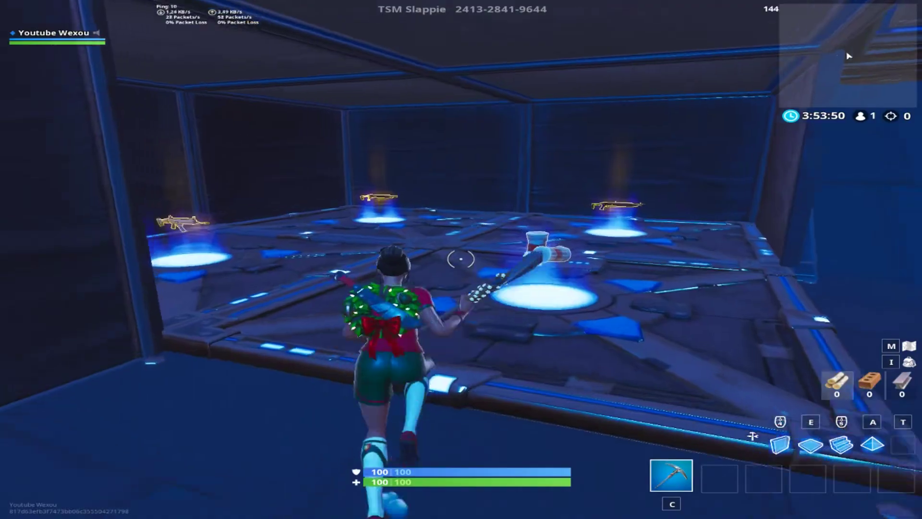
key("w")
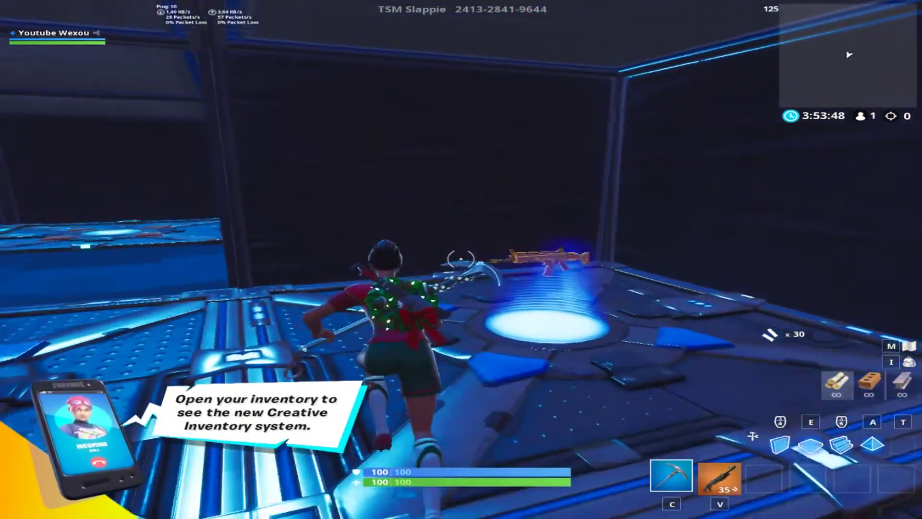
key("w")
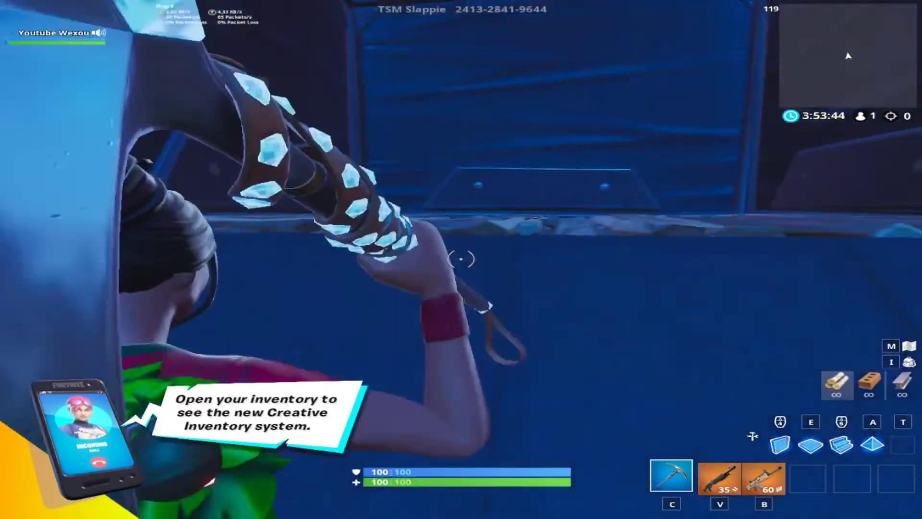
key("f")
key("f")
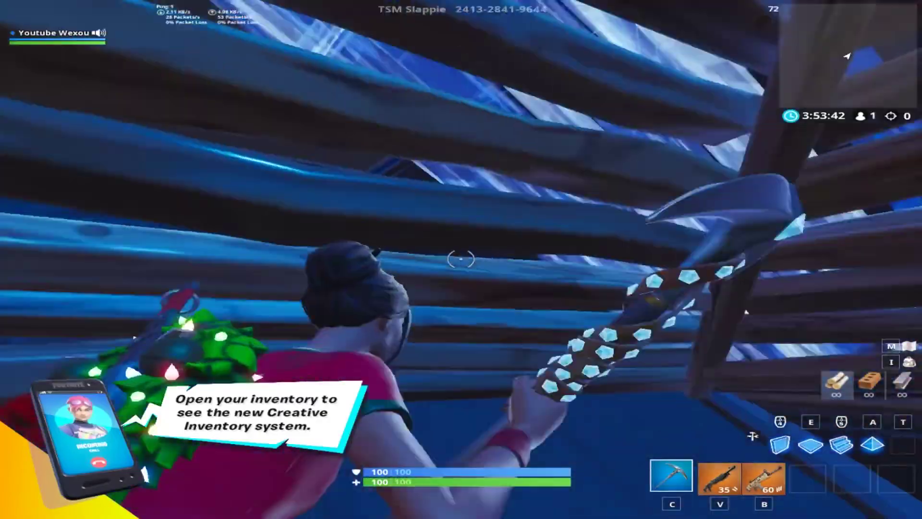
key("f")
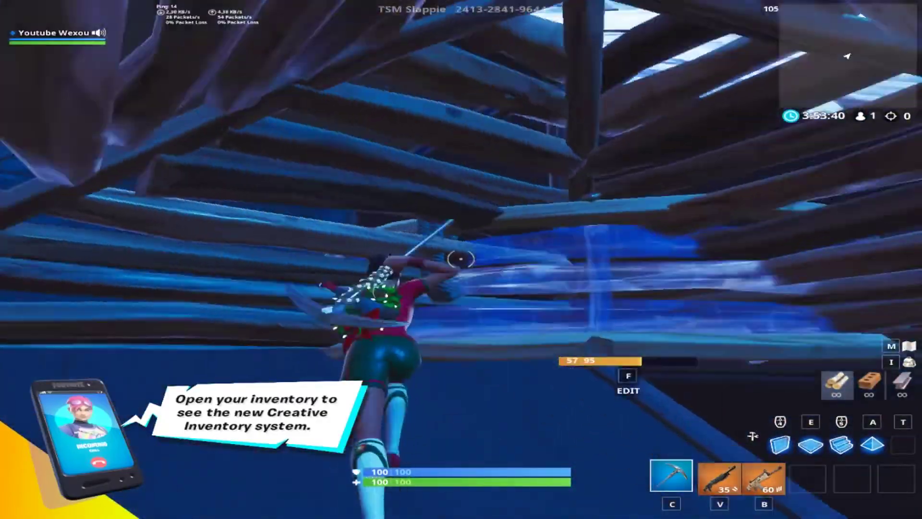
key("e")
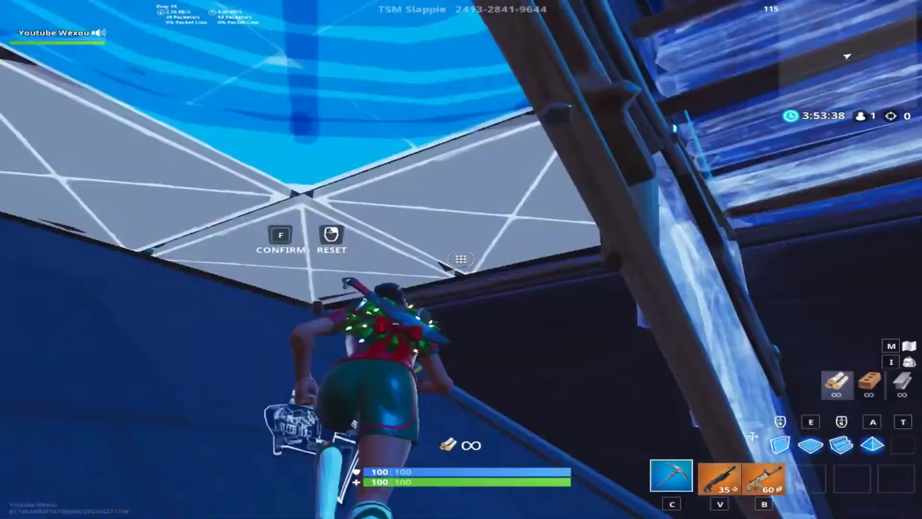